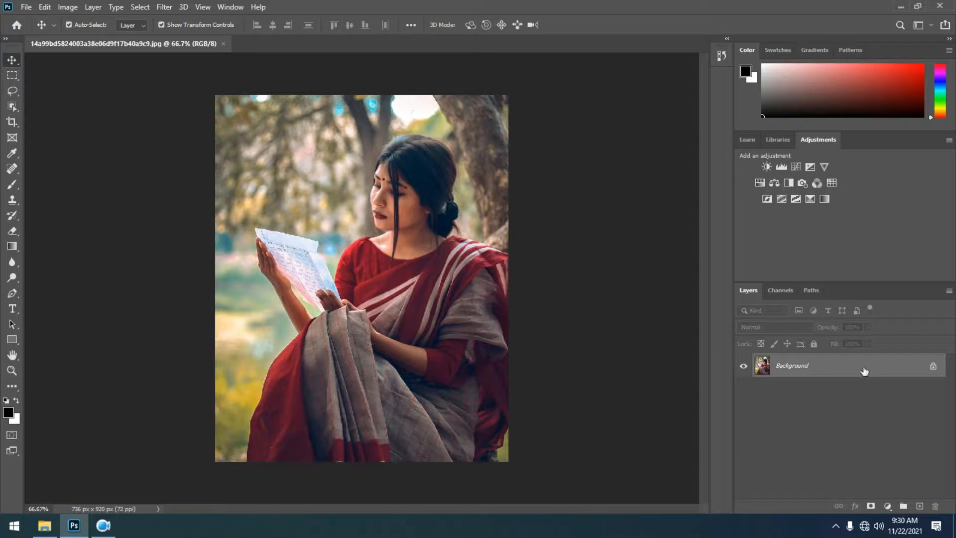
Unlock the Background layer so that it becomes a regular editable layer
right_click(861, 370)
left_click(844, 371)
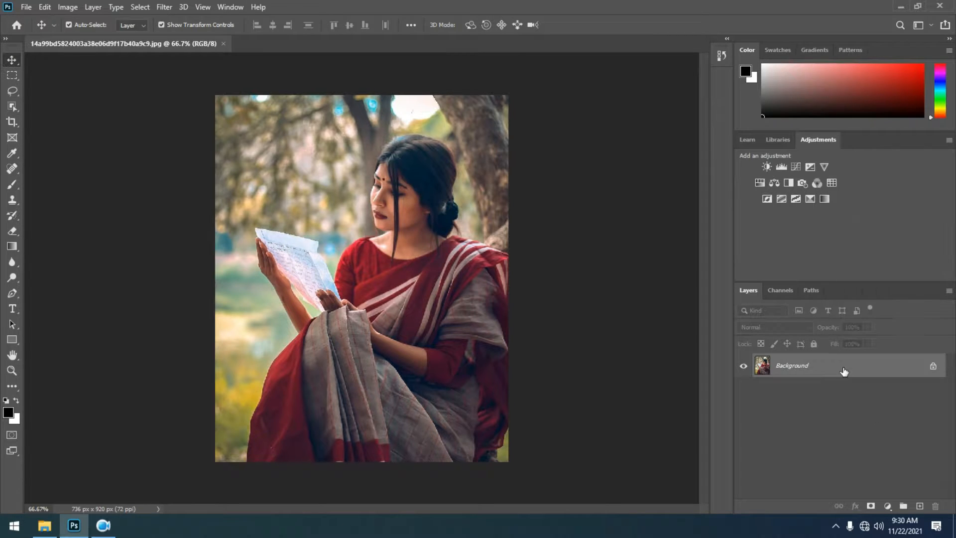
left_click(934, 368)
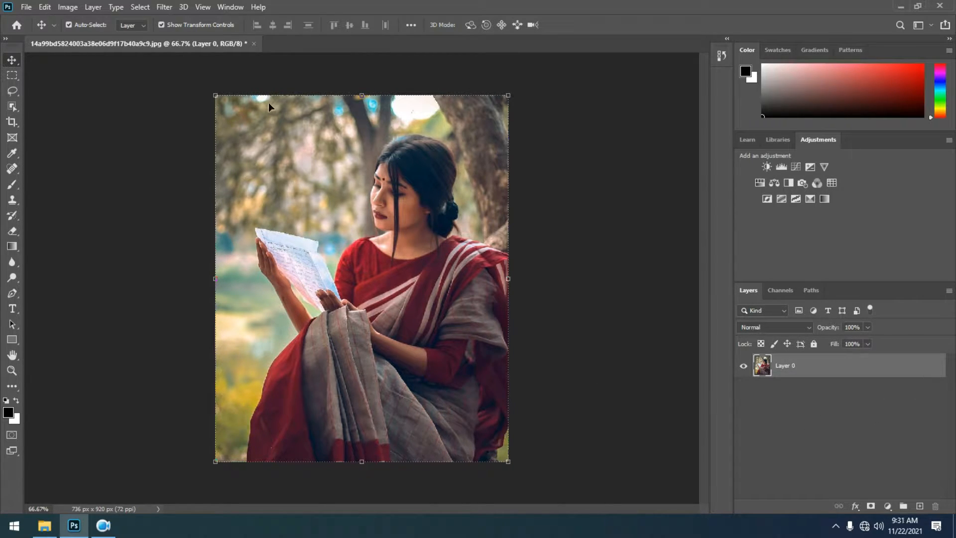
Start a Camera Raw filter on the photo and set Contrast +48, Highlights -85, Shadows -44, Whites +39 and Blacks -19
left_click(164, 7)
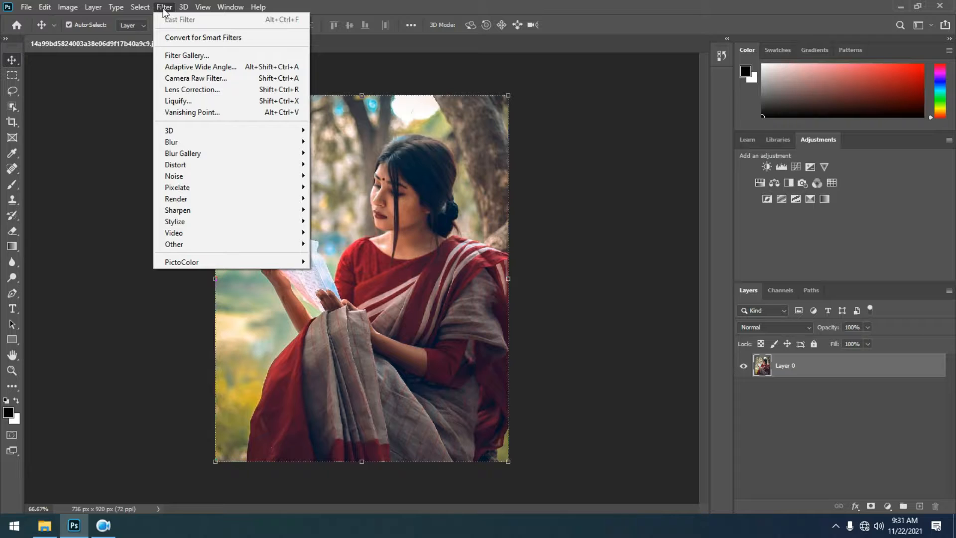
left_click(207, 77)
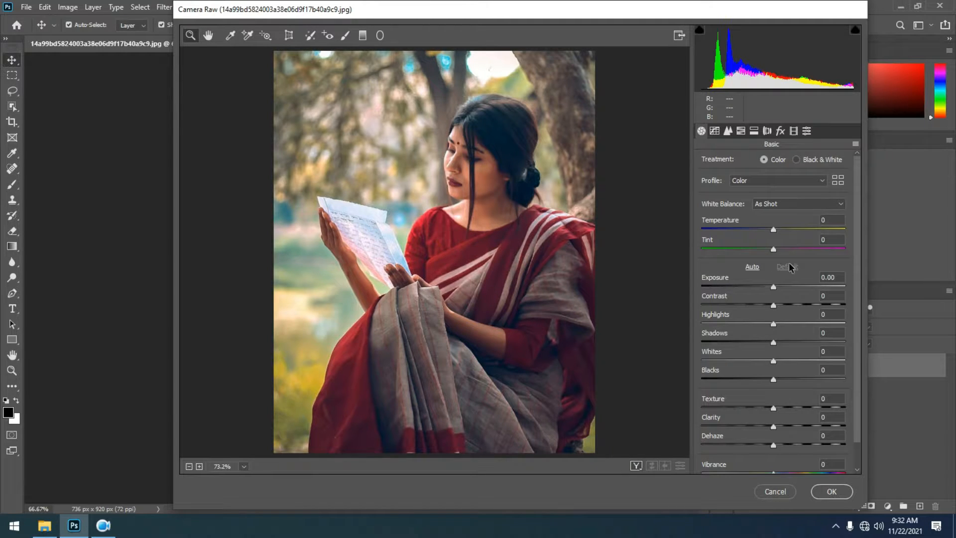
left_click_drag(773, 305, 806, 305)
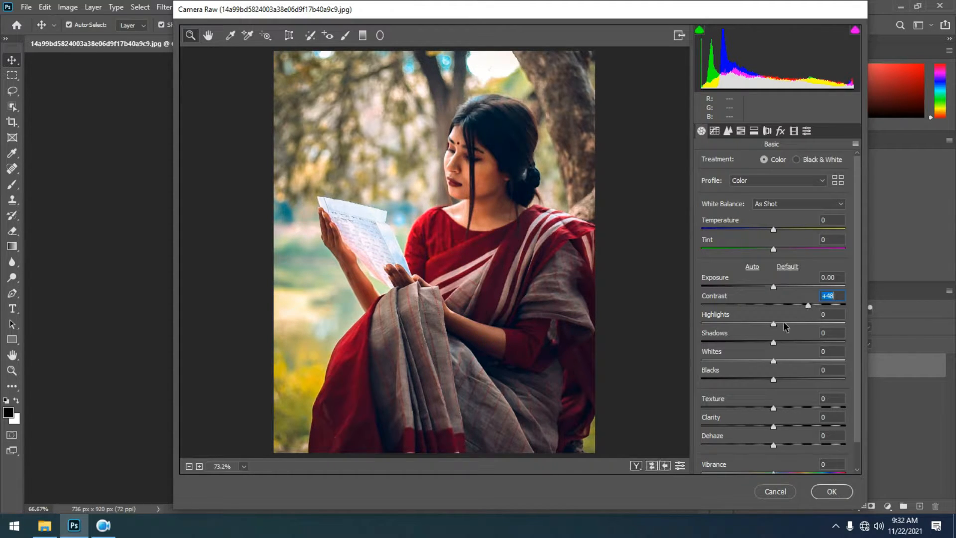
left_click_drag(774, 324, 713, 342)
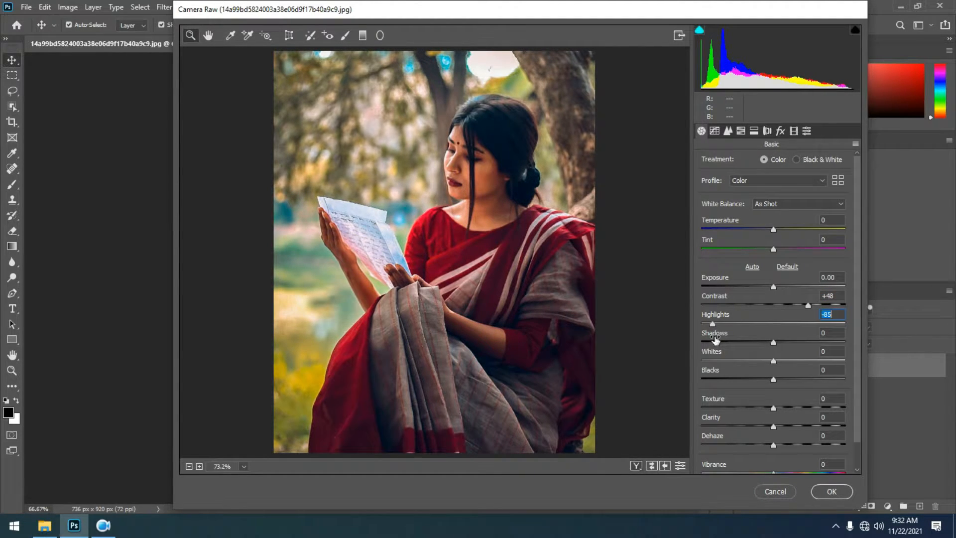
left_click_drag(773, 344, 762, 391)
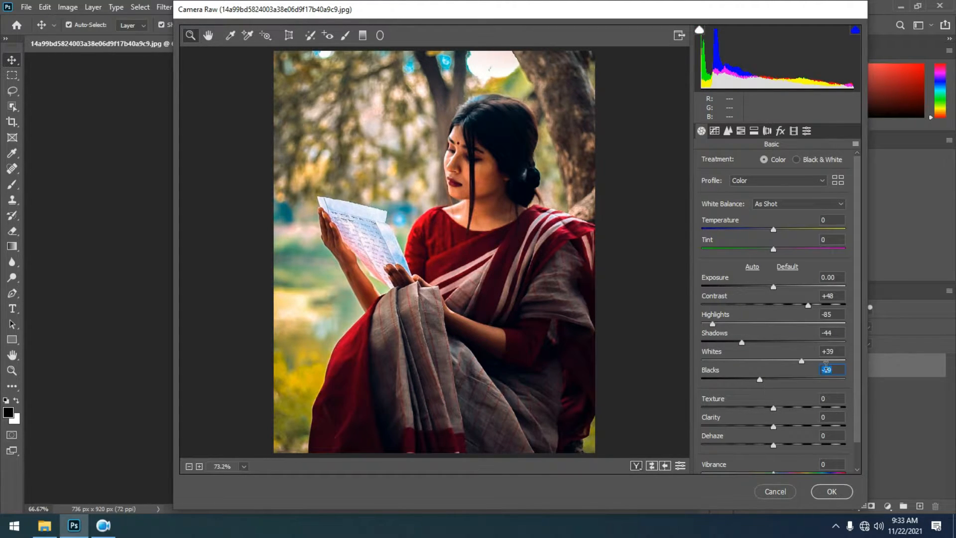
In the HSL adjustments, shift the hue of Oranges to +29, Yellows to -100 and Greens to -100
left_click(745, 131)
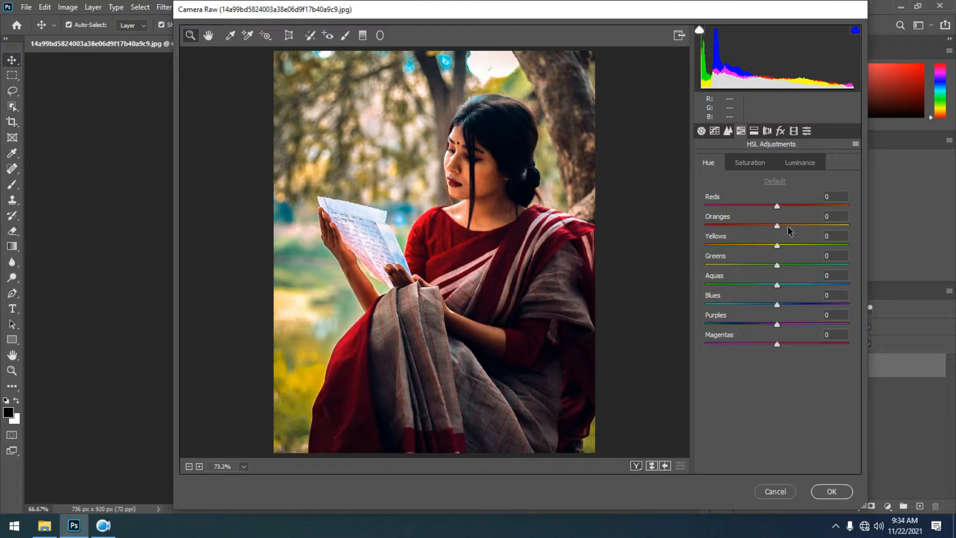
left_click_drag(777, 226, 650, 256)
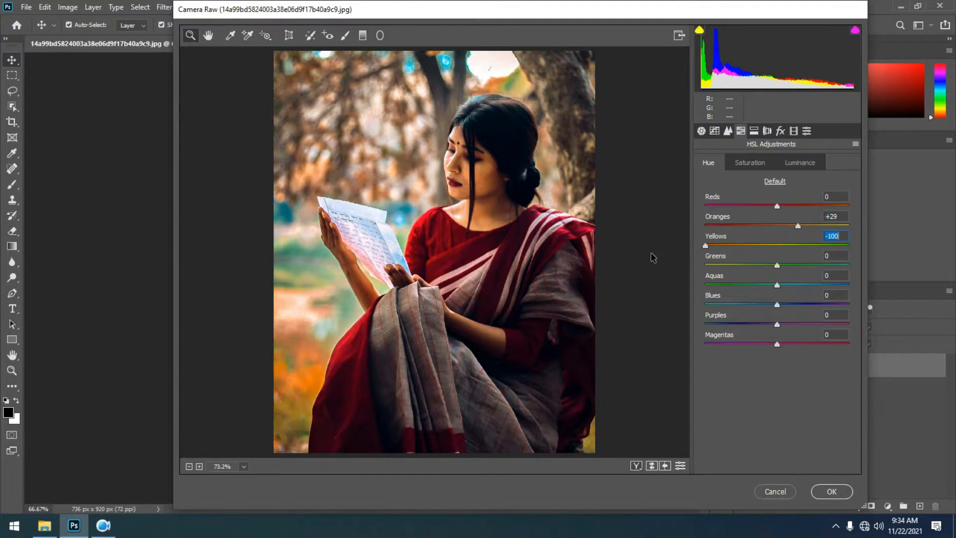
left_click_drag(778, 269, 679, 279)
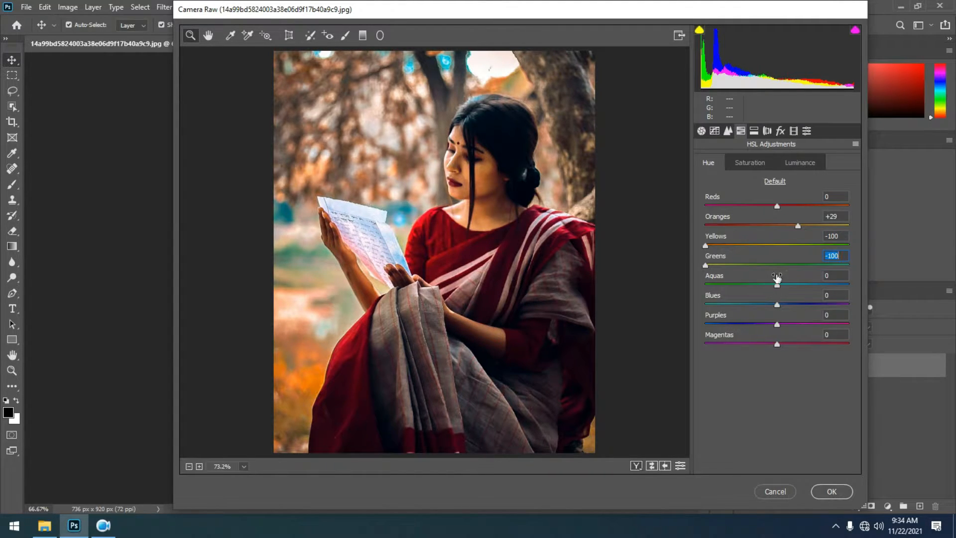
Raise the HSL saturation of Oranges to +59 and Yellows to +34
left_click(753, 162)
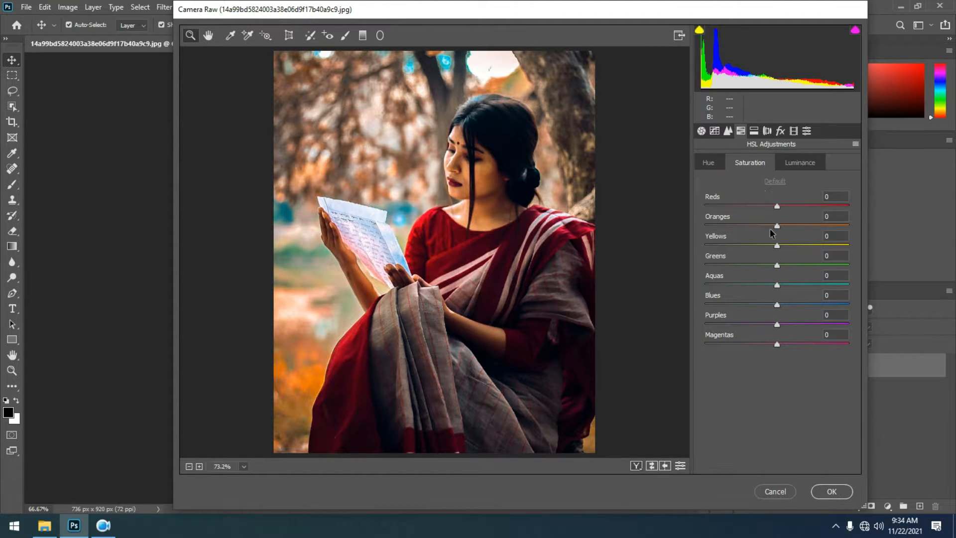
left_click_drag(777, 227, 821, 237)
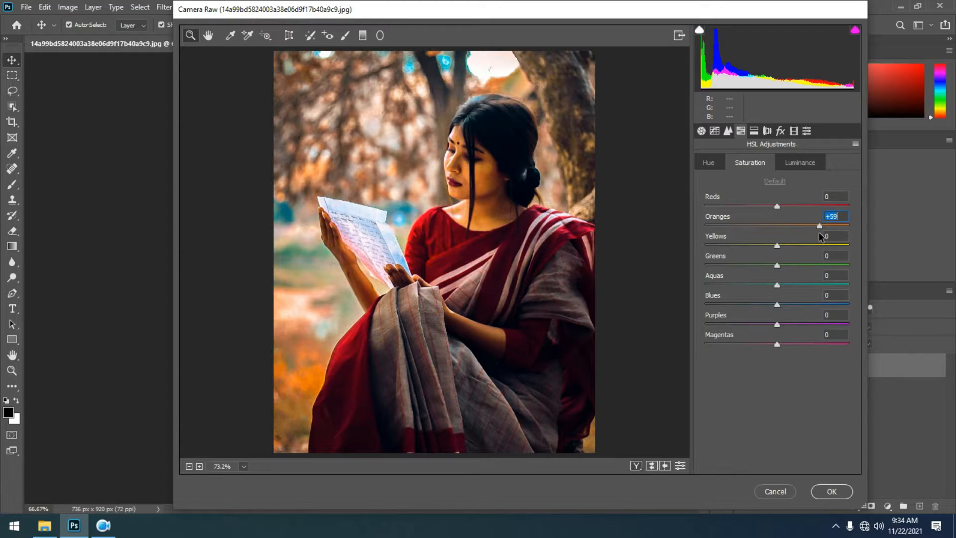
left_click_drag(777, 246, 801, 250)
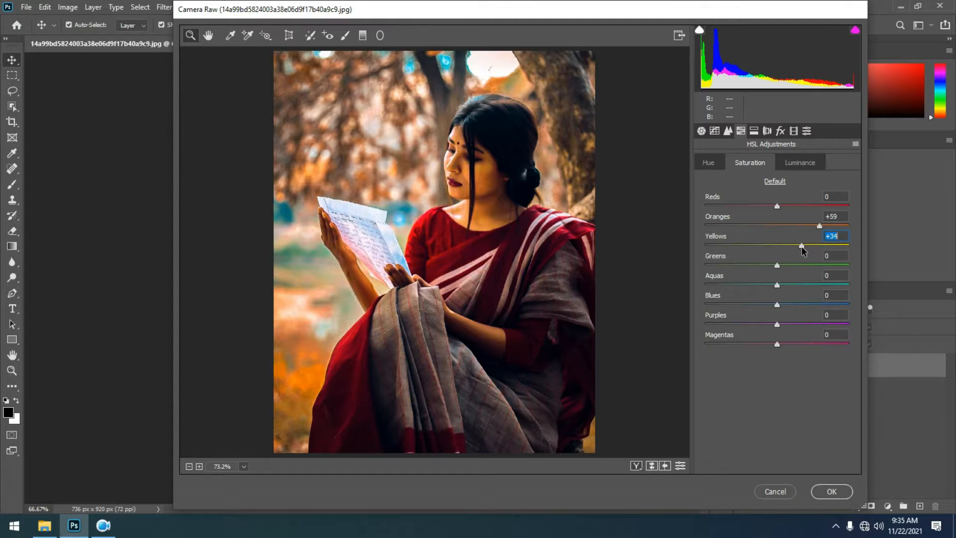
left_click_drag(805, 250, 822, 230)
Darken the photo's edges with a post-crop vignette amount of -33
left_click(781, 130)
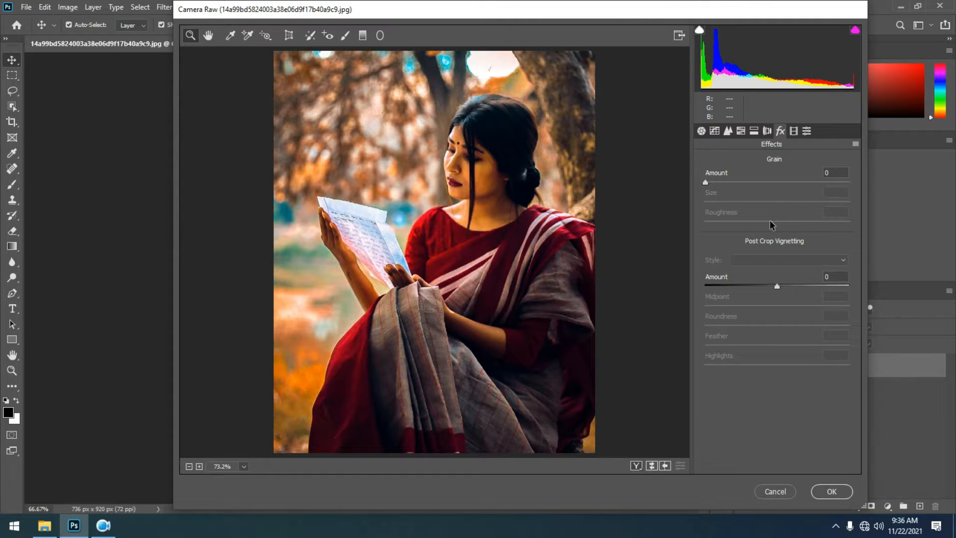
left_click_drag(777, 287, 754, 288)
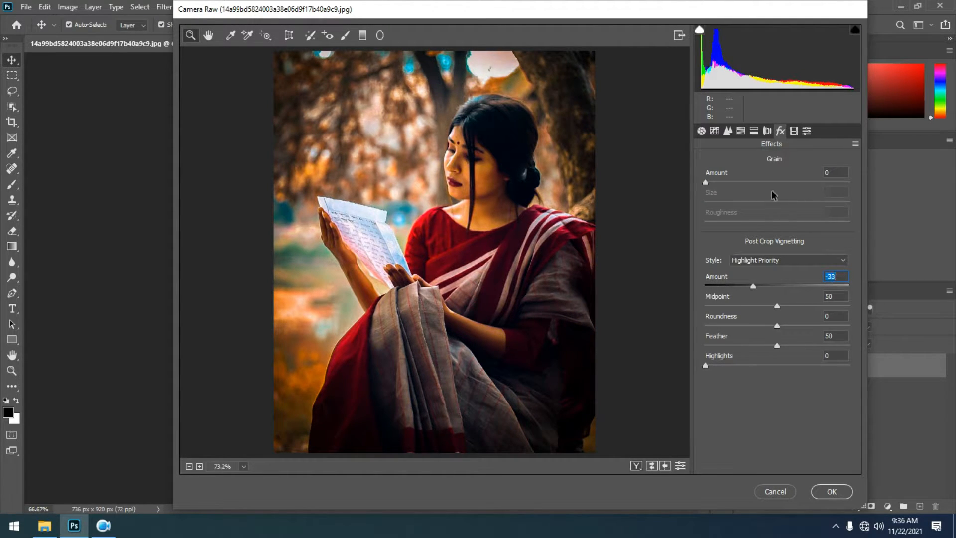
Calibrate the colours: Green Primary hue -94, Blue Primary hue -100 and saturation +48, Red Primary saturation +41, Shadows tint -41
left_click(794, 131)
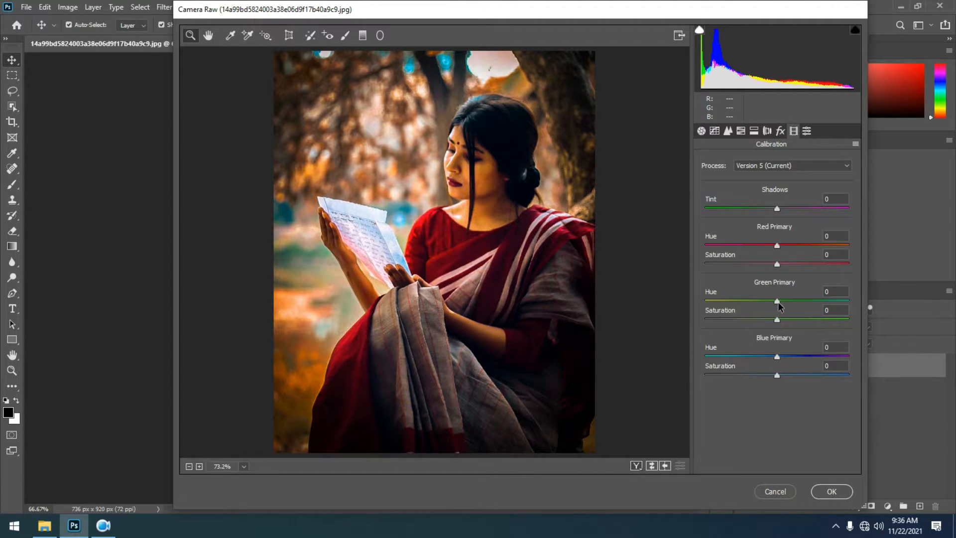
left_click_drag(779, 302, 712, 316)
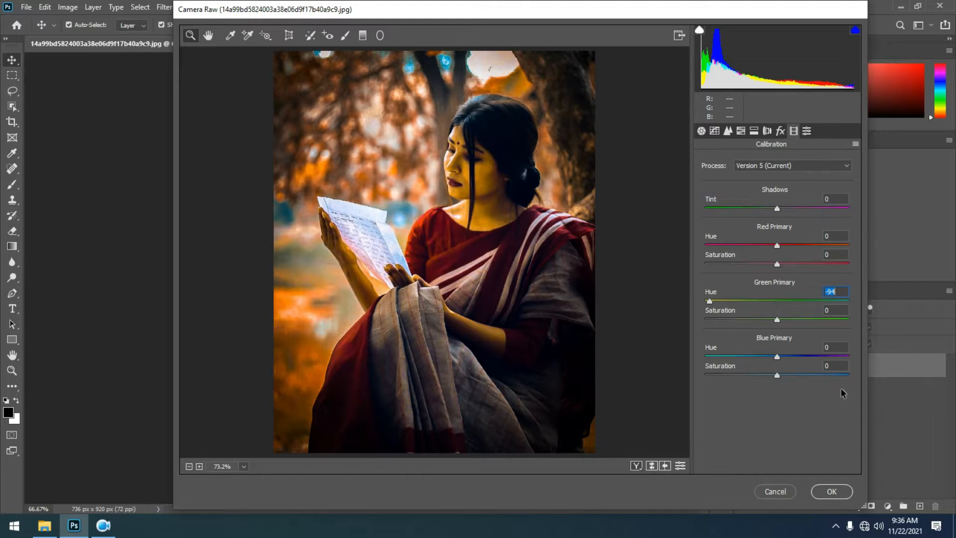
left_click_drag(778, 360, 668, 363)
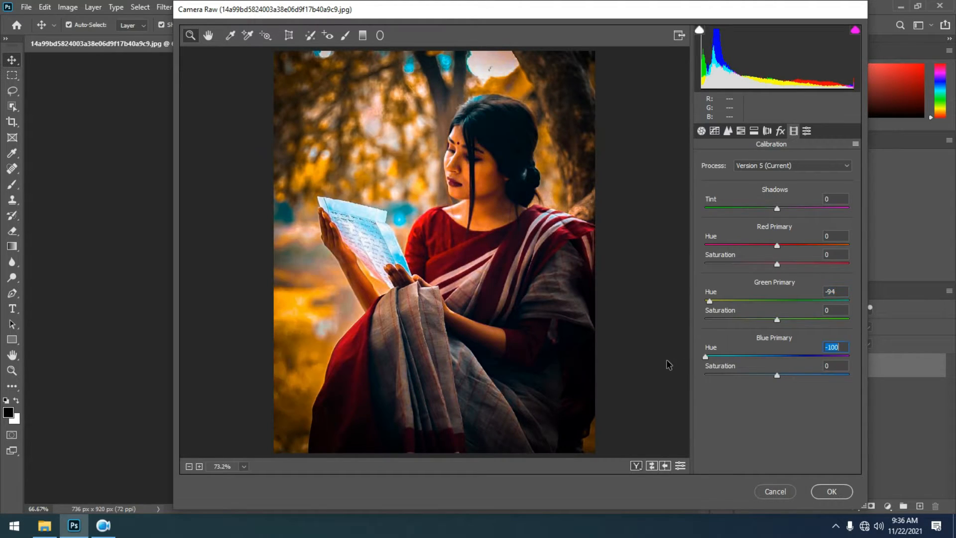
left_click_drag(777, 374, 802, 381)
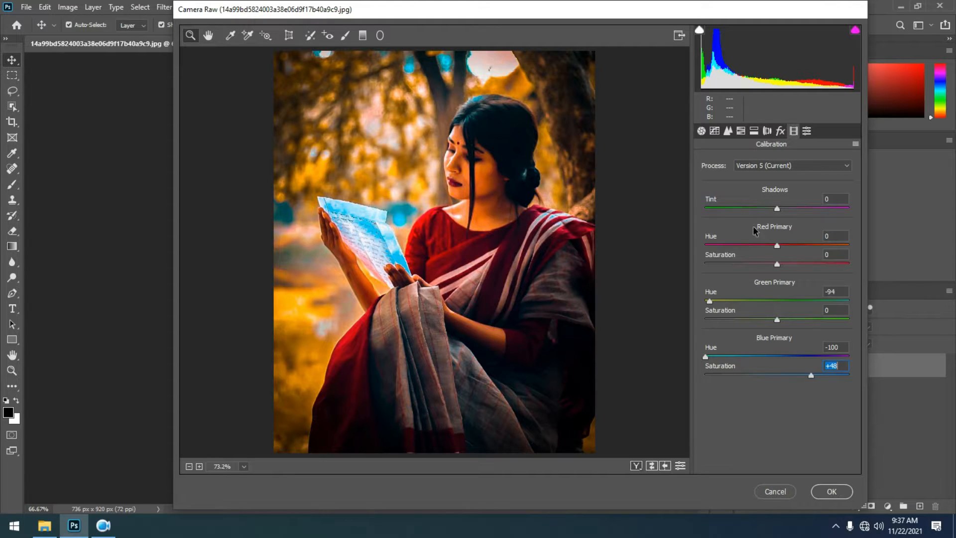
left_click_drag(777, 264, 806, 291)
left_click_drag(777, 209, 750, 221)
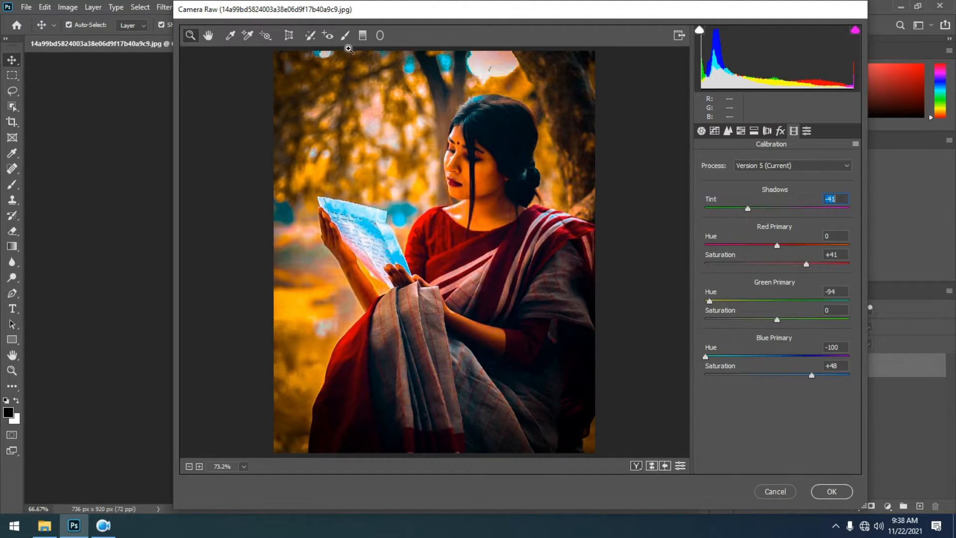
Add a radial filter as a tall, tilted ellipse enclosing the woman's head, upper body and the letter
left_click(385, 43)
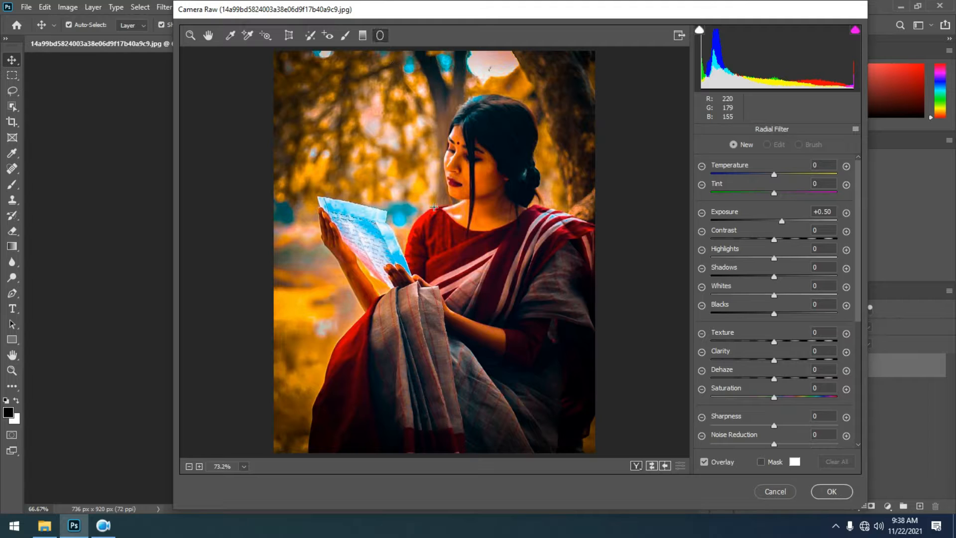
mouse_move(464, 126)
left_mouse_down()
mouse_move(444, 218)
mouse_move(371, 213)
left_mouse_up()
left_click_drag(483, 156, 473, 244)
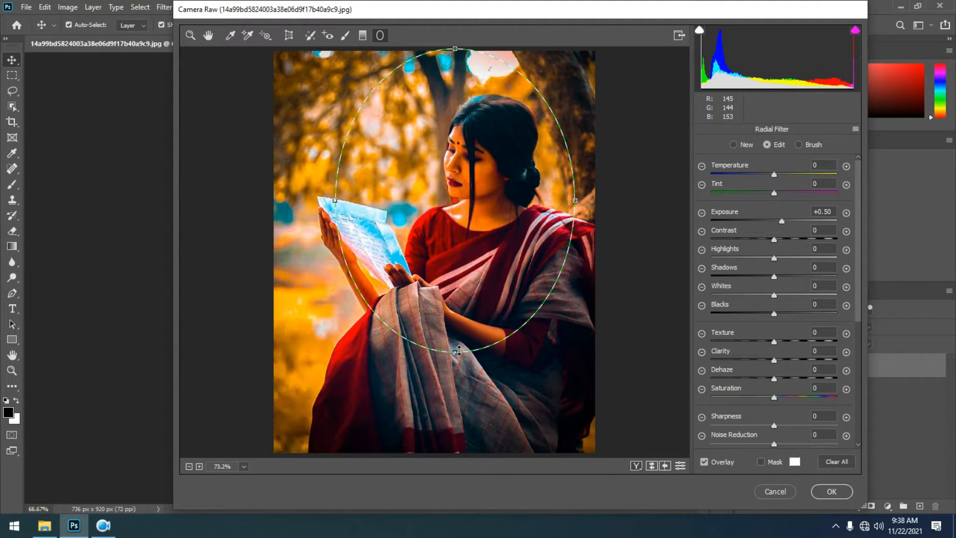
left_click_drag(455, 352, 455, 362)
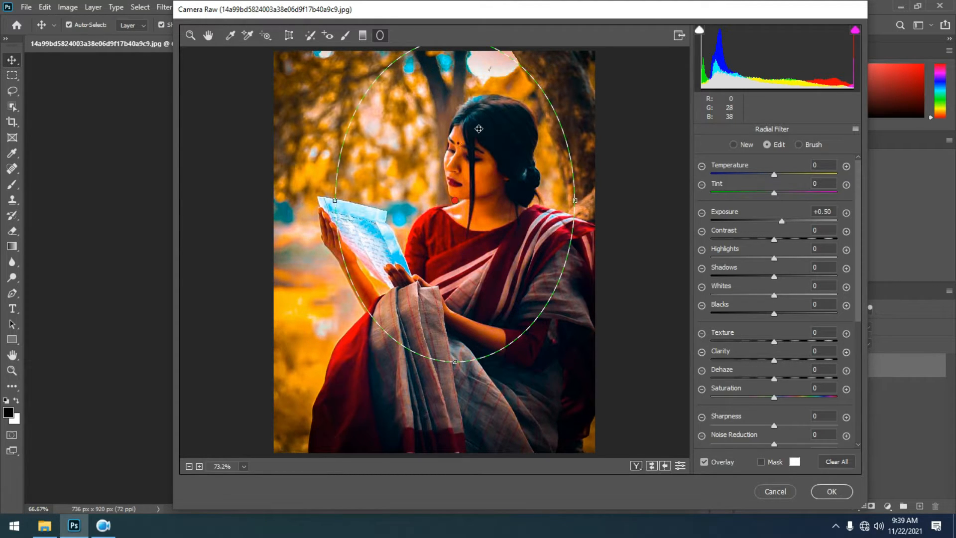
left_click_drag(480, 130, 476, 170)
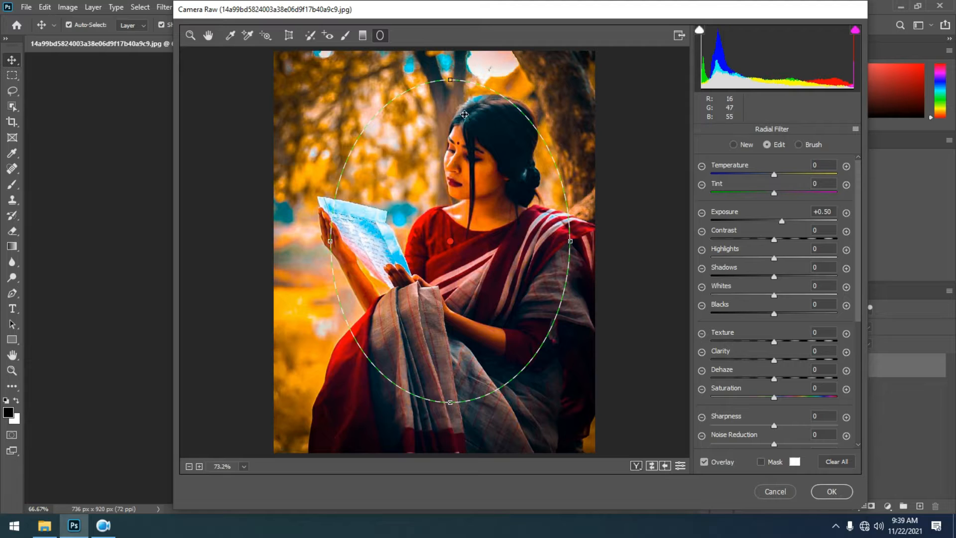
left_click_drag(576, 318, 536, 384)
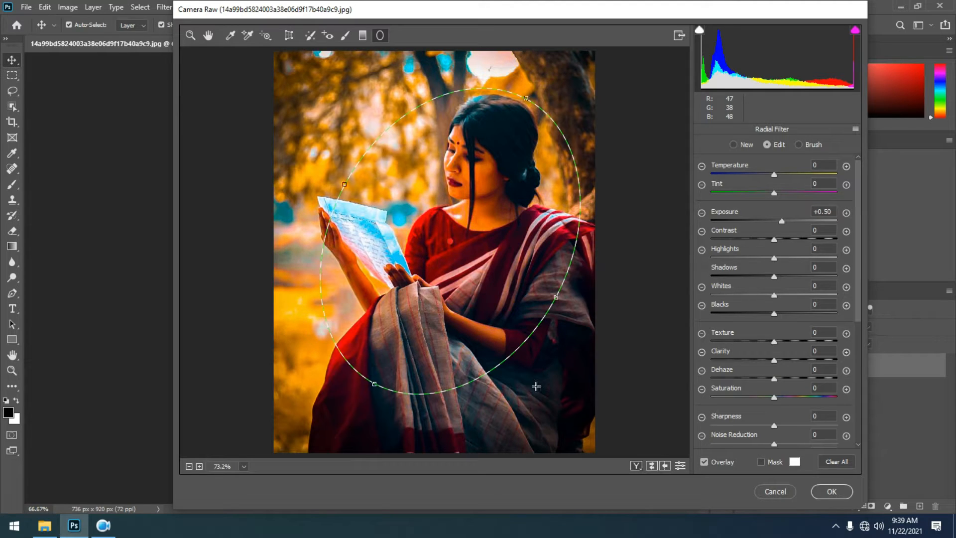
left_click_drag(463, 316, 450, 301)
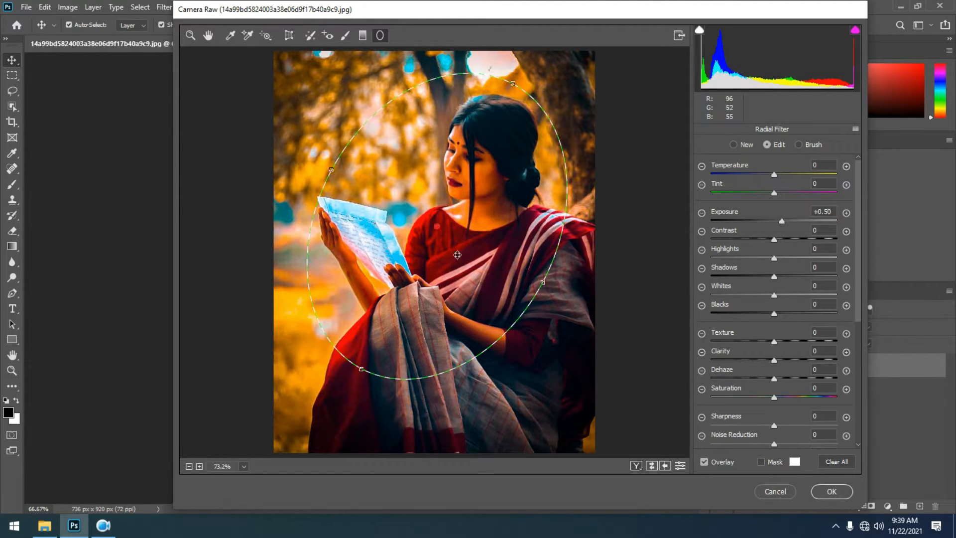
Set the radial filter to Exposure -1.35, Clarity +23, Shadows -29 and Temperature -35, and apply the Camera Raw edits
left_click_drag(781, 230, 752, 242)
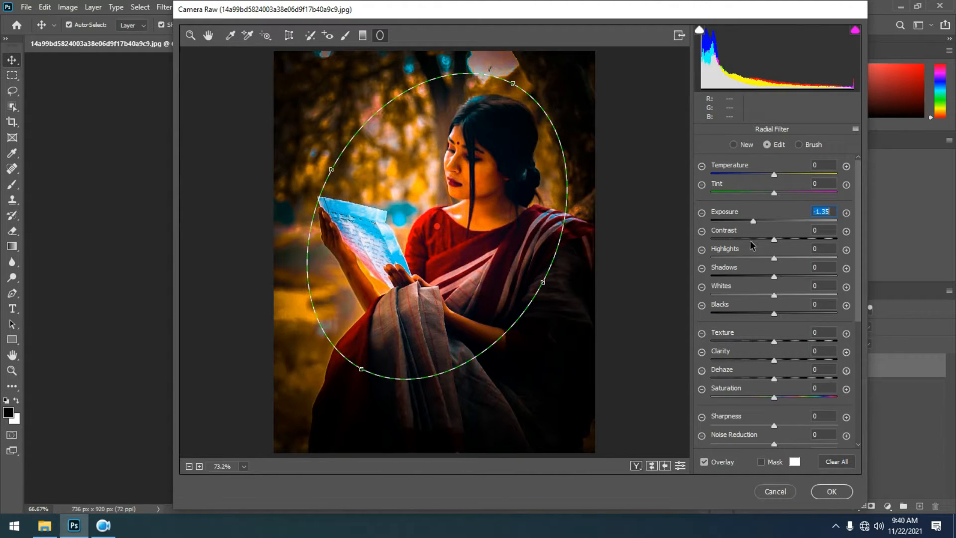
left_click(774, 359)
left_click_drag(774, 363, 789, 384)
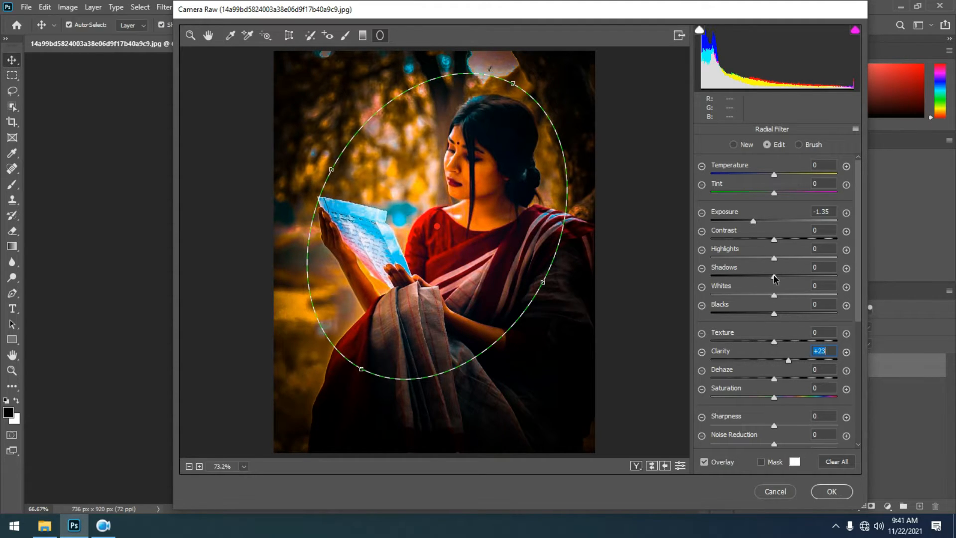
left_click_drag(775, 282, 757, 286)
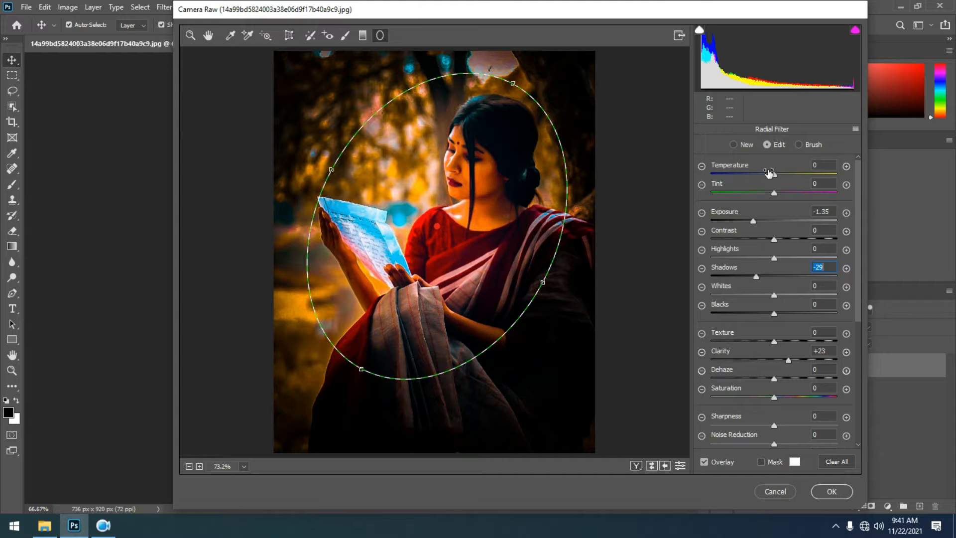
left_click_drag(774, 174, 754, 183)
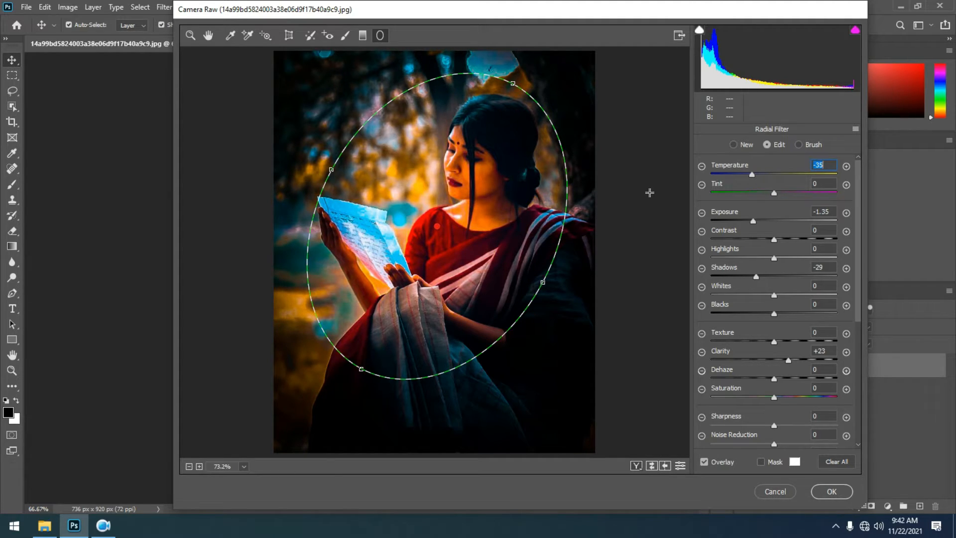
left_click(842, 491)
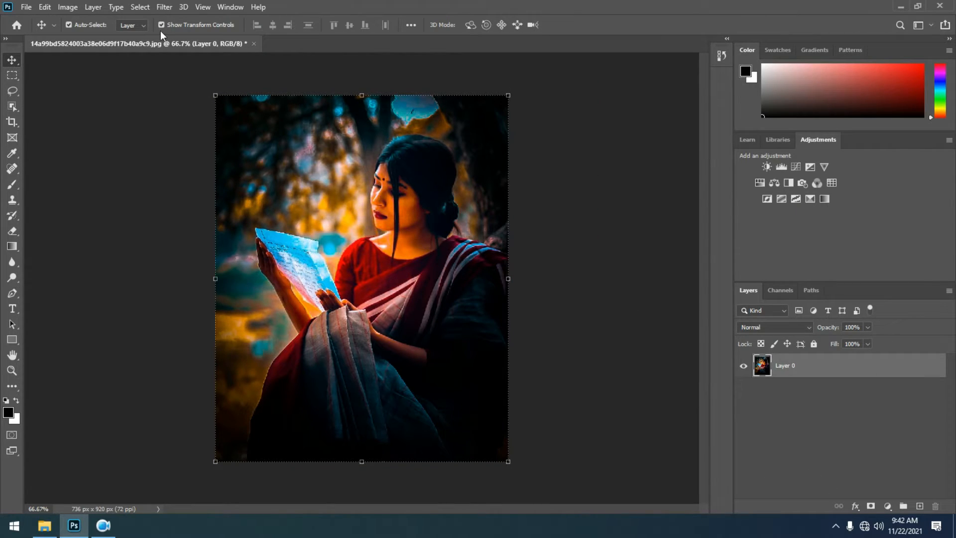
Start a second Camera Raw filter and set the Sharpening amount to 21 and Luminance noise reduction to 25
left_click(164, 7)
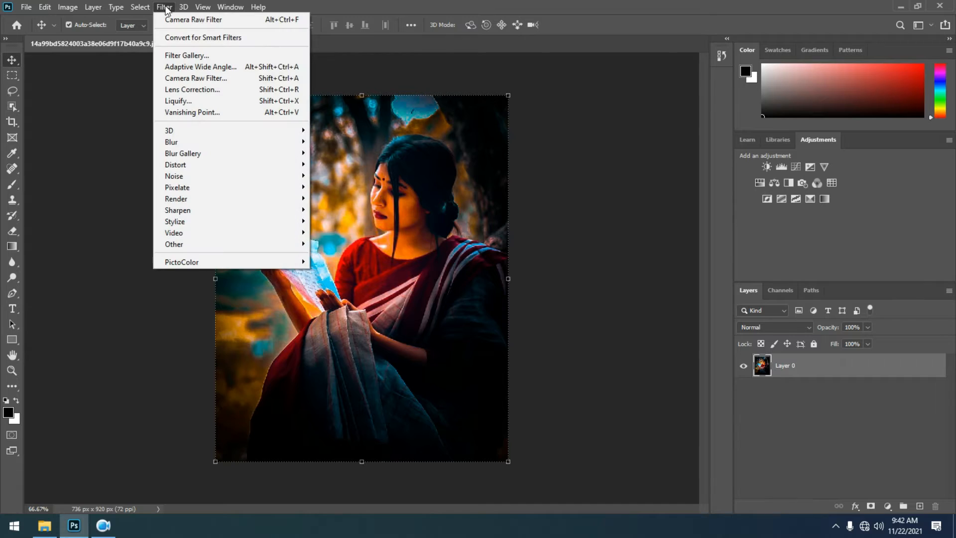
left_click(207, 80)
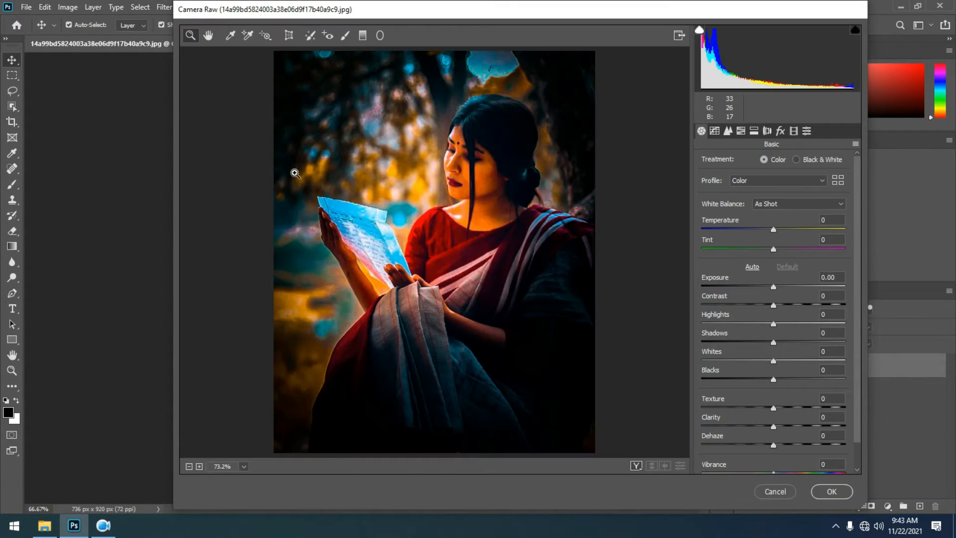
left_click(729, 131)
left_click(707, 181)
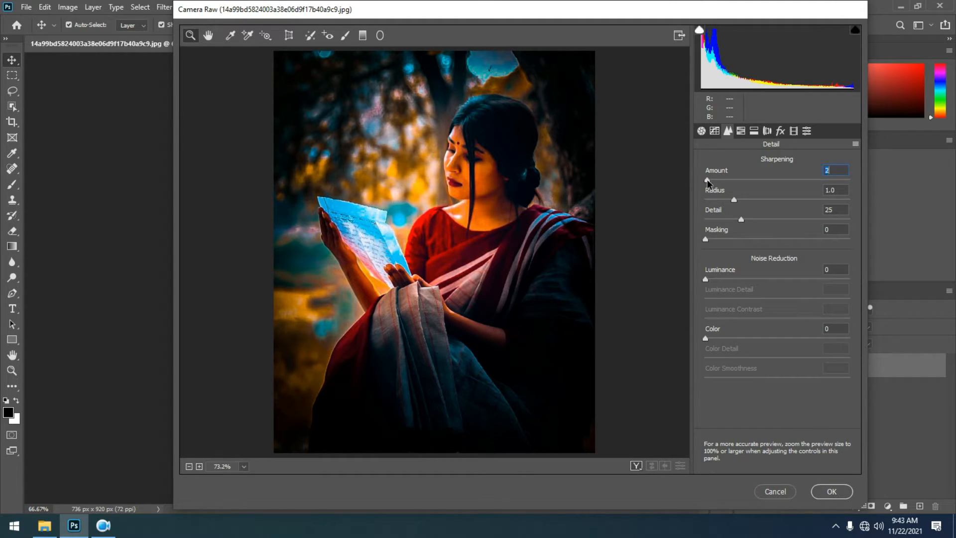
mouse_move(707, 181)
left_mouse_down()
mouse_move(734, 184)
mouse_move(725, 186)
left_mouse_up()
left_click_drag(707, 280, 742, 284)
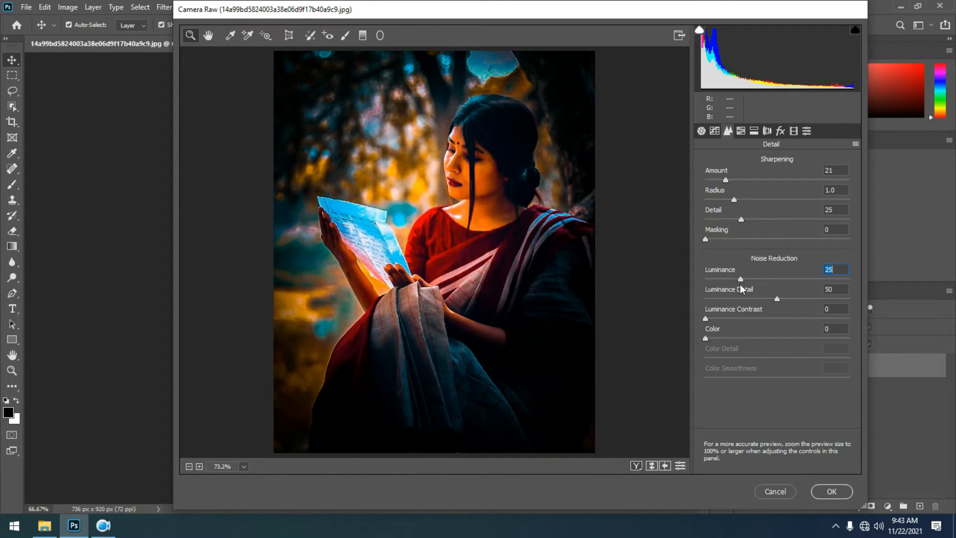
Set Contrast -20, Shadows +24, Vibrance +45 and Saturation +20, and apply the second Camera Raw filter
left_click(701, 131)
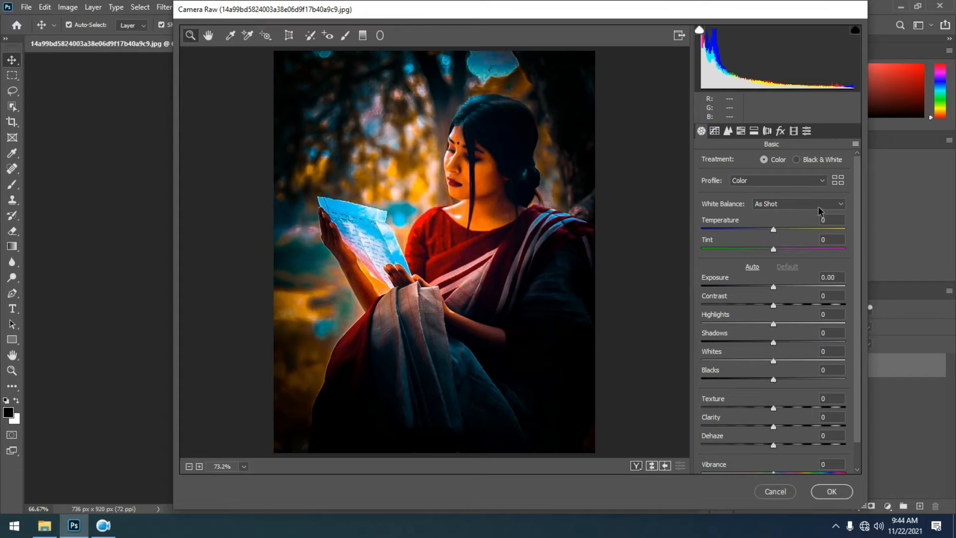
left_click_drag(774, 306, 759, 305)
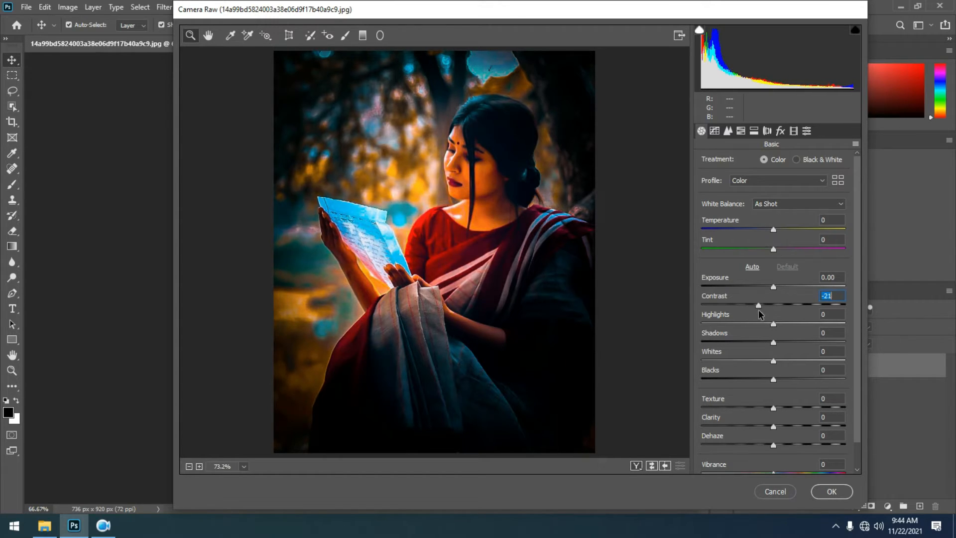
mouse_move(774, 343)
left_mouse_down()
mouse_move(812, 343)
mouse_move(791, 343)
left_mouse_up()
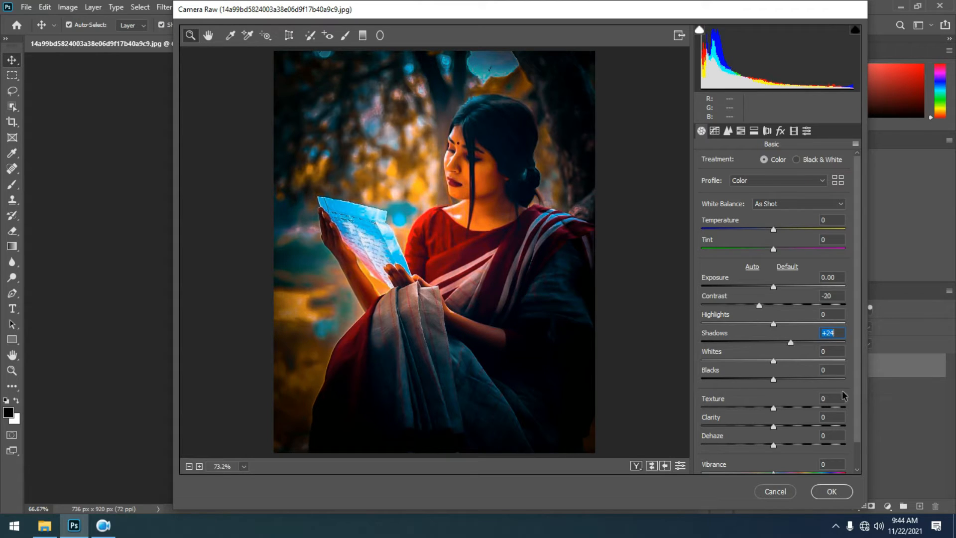
scroll(797, 429, "down", 1)
left_click_drag(773, 446, 789, 446)
left_click_drag(903, 447, 788, 467)
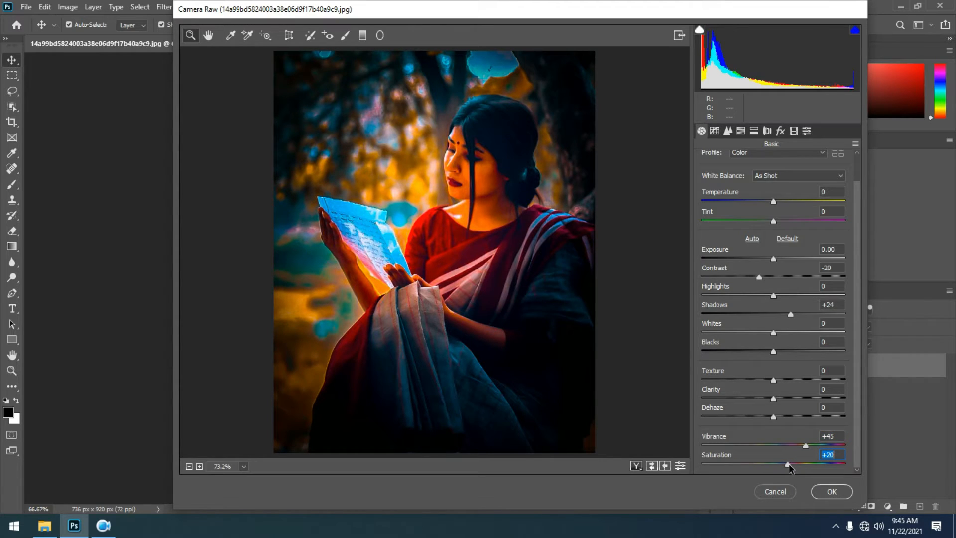
left_click(829, 493)
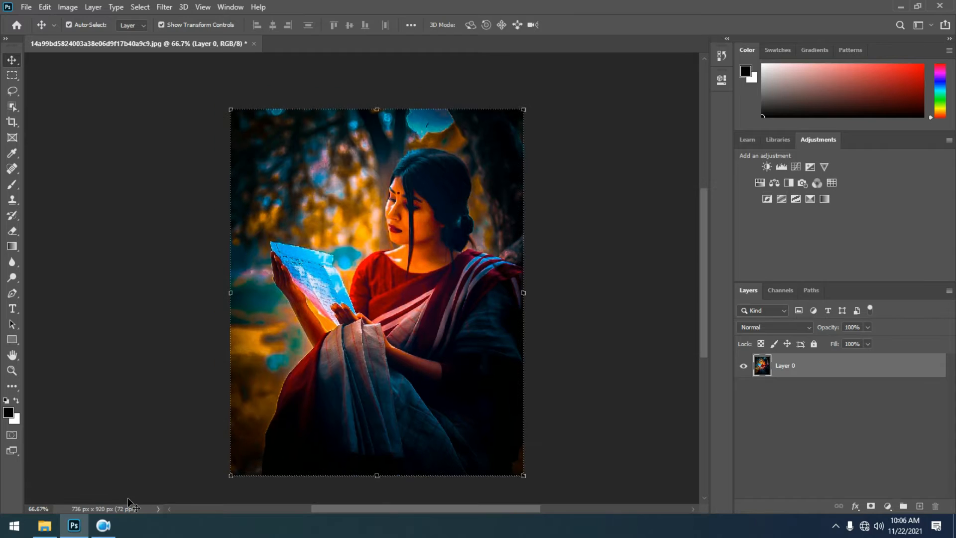
Place the original portrait from the EDITING METIRIAL IMAGE folder as a layer over the graded photo and give it an inverted black layer mask
left_click(45, 526)
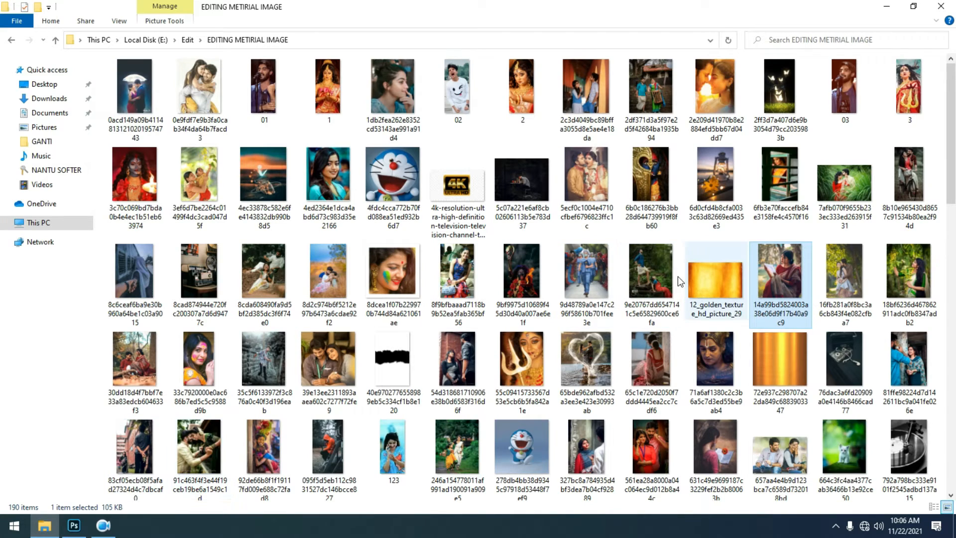
left_click_drag(781, 282, 350, 317)
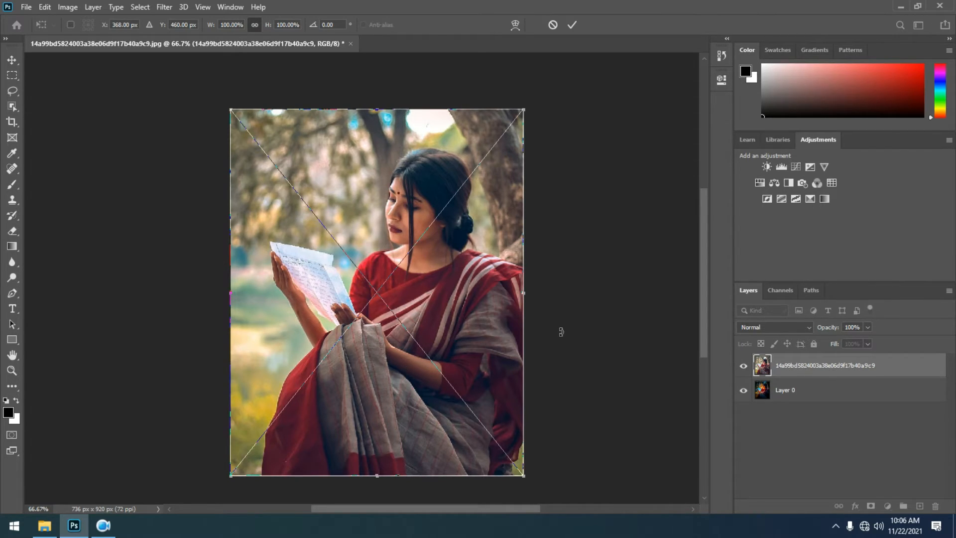
left_click(572, 26)
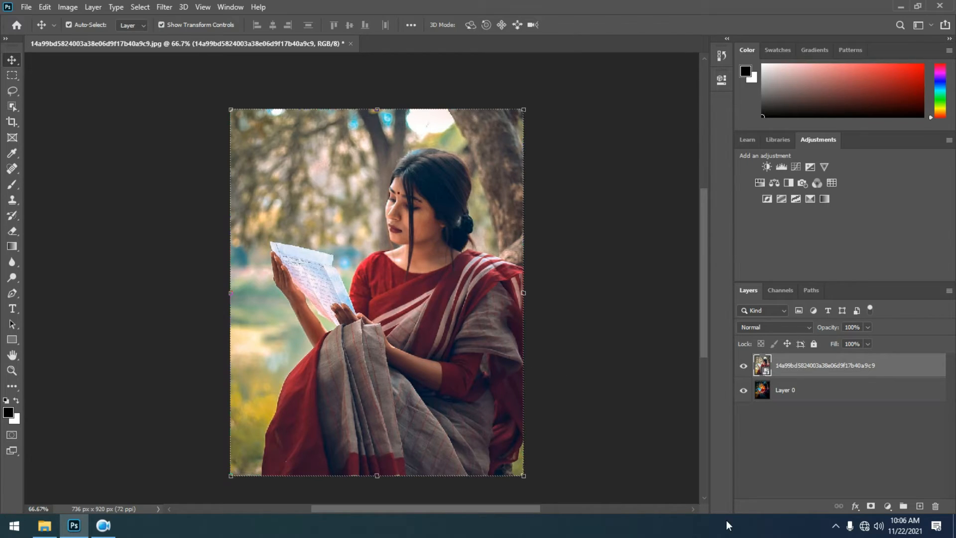
left_click(870, 506)
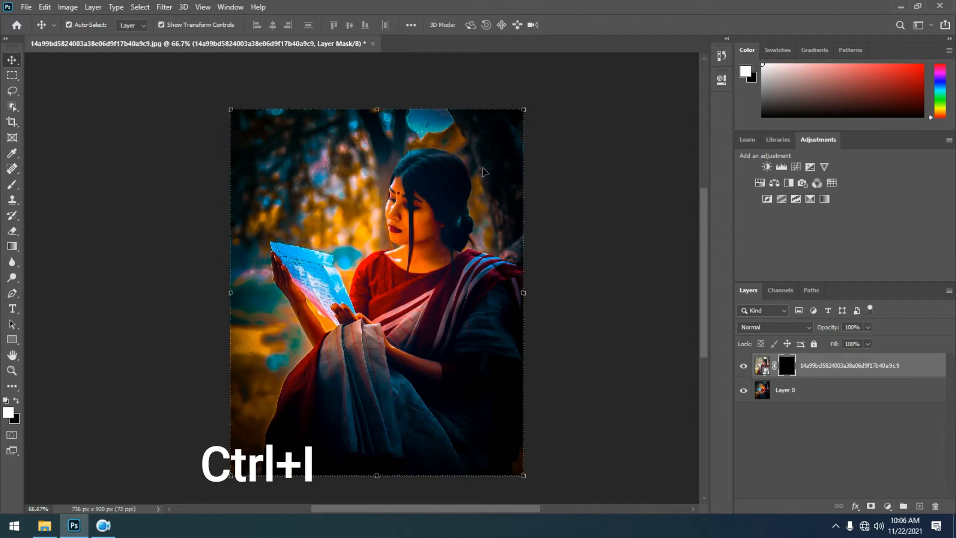
Paint white on the layer mask over the woman's face and neck with a soft 29 px brush to restore the natural skin colour
left_click(12, 278)
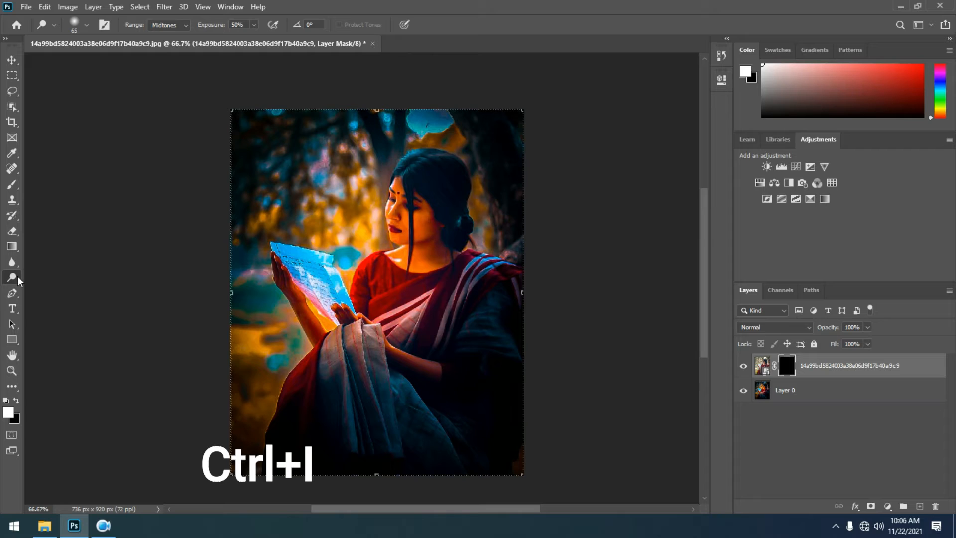
left_click(10, 373)
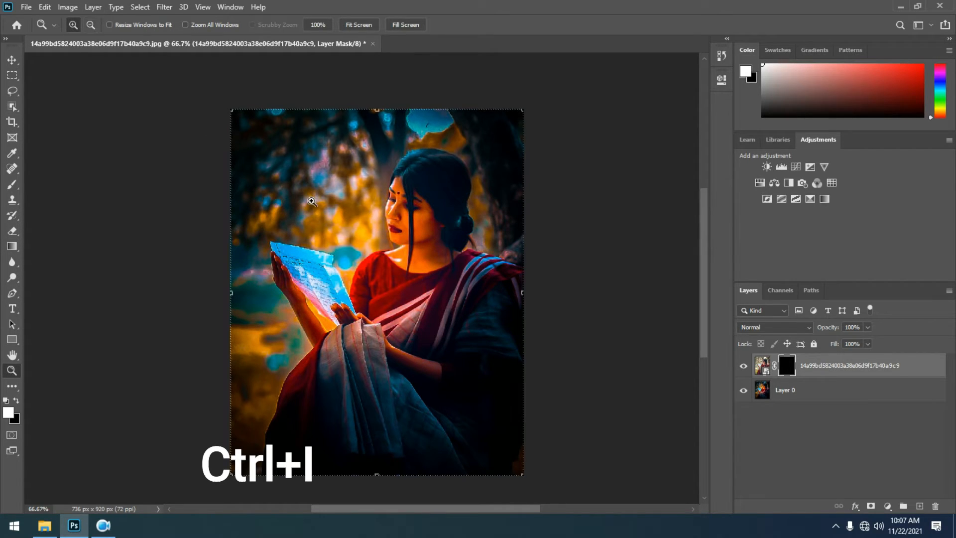
left_click(313, 204)
left_click(449, 233)
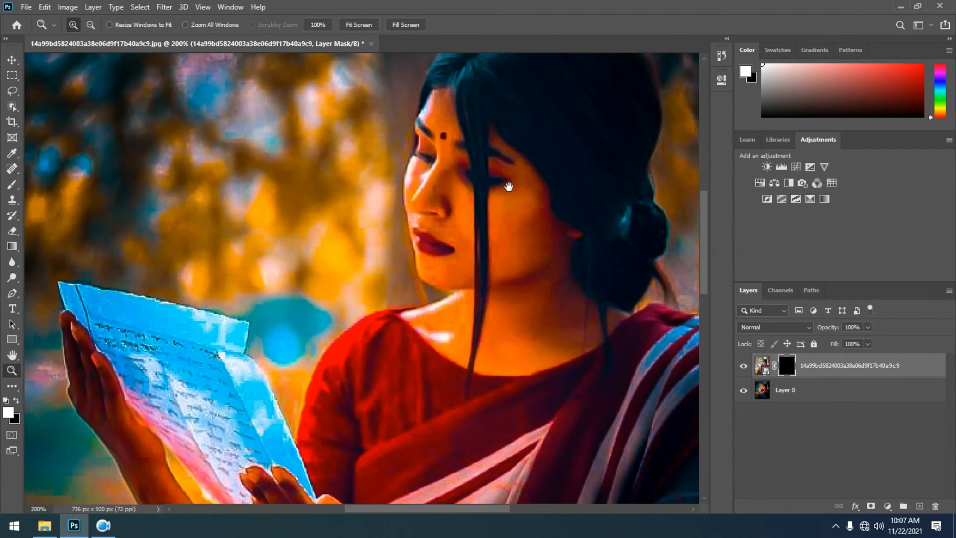
left_click_drag(508, 188, 367, 285)
left_click(12, 61)
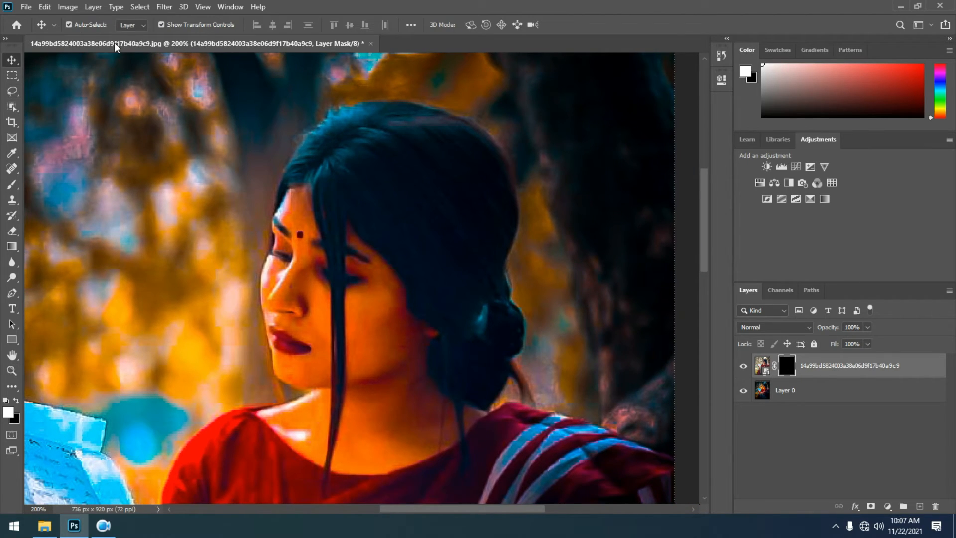
left_click(13, 184)
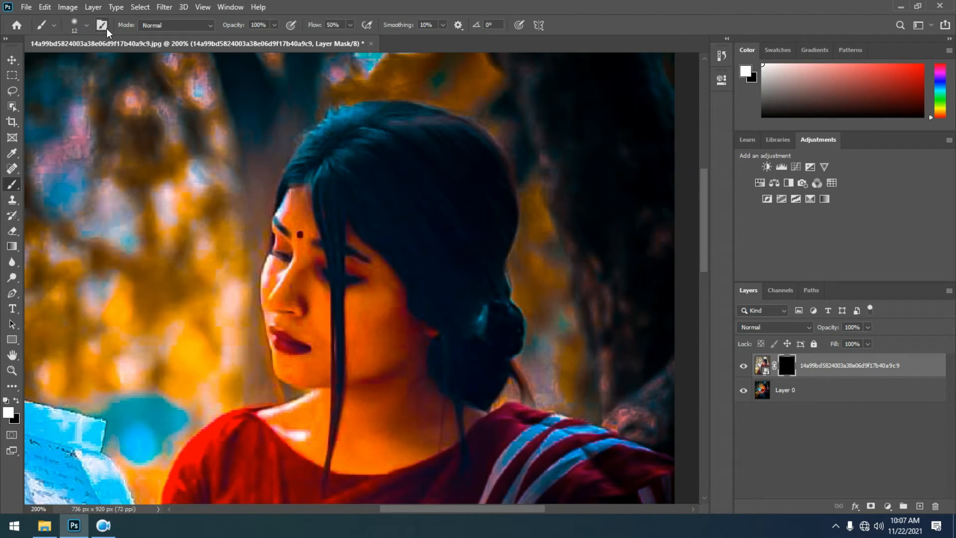
left_click(85, 26)
left_click_drag(71, 64, 76, 64)
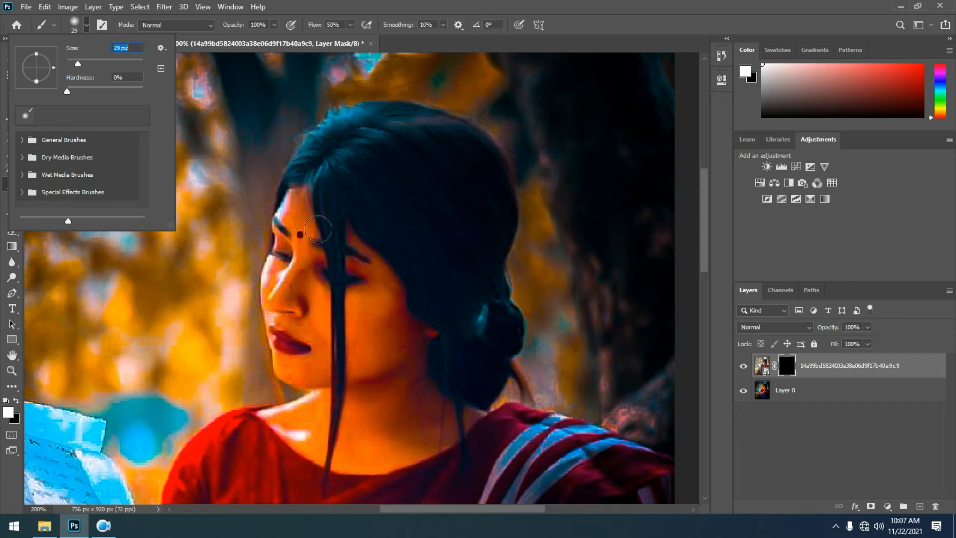
left_click(289, 209)
mouse_move(296, 236)
left_mouse_down()
mouse_move(294, 266)
mouse_move(280, 265)
mouse_move(288, 241)
mouse_move(279, 307)
mouse_move(286, 362)
mouse_move(291, 372)
mouse_move(328, 376)
mouse_move(337, 361)
mouse_move(289, 296)
mouse_move(293, 319)
left_mouse_up()
mouse_move(295, 376)
left_mouse_down()
mouse_move(318, 218)
mouse_move(299, 206)
mouse_move(324, 240)
mouse_move(355, 253)
mouse_move(334, 215)
mouse_move(415, 326)
mouse_move(413, 374)
mouse_move(396, 366)
mouse_move(366, 263)
mouse_move(352, 278)
mouse_move(331, 262)
mouse_move(332, 307)
mouse_move(352, 351)
mouse_move(371, 363)
mouse_move(355, 365)
mouse_move(377, 257)
mouse_move(303, 203)
mouse_move(283, 275)
mouse_move(333, 359)
mouse_move(399, 208)
mouse_move(352, 268)
mouse_move(345, 259)
mouse_move(323, 276)
mouse_move(299, 274)
mouse_move(340, 305)
mouse_move(299, 275)
mouse_move(375, 320)
mouse_move(351, 311)
mouse_move(420, 313)
mouse_move(490, 274)
mouse_move(449, 258)
mouse_move(425, 217)
mouse_move(444, 262)
mouse_move(449, 195)
mouse_move(428, 240)
mouse_move(429, 288)
mouse_move(393, 303)
mouse_move(359, 293)
mouse_move(349, 301)
mouse_move(396, 241)
mouse_move(386, 246)
mouse_move(410, 287)
left_mouse_up()
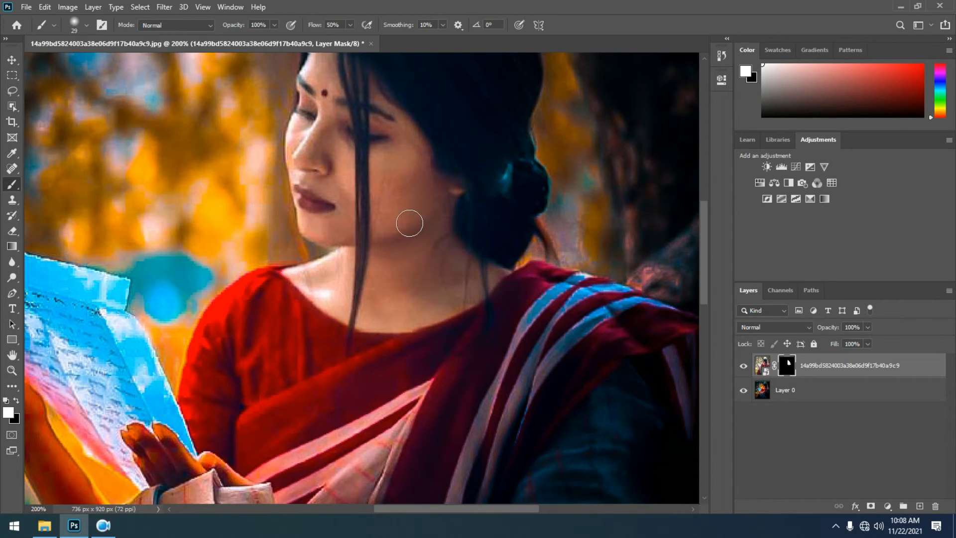
Paint white on the mask over the raised hand and forearm holding the letter to restore their skin colour
left_click_drag(409, 223, 452, 152)
left_click_drag(435, 211, 522, 170)
left_click_drag(367, 345, 438, 346)
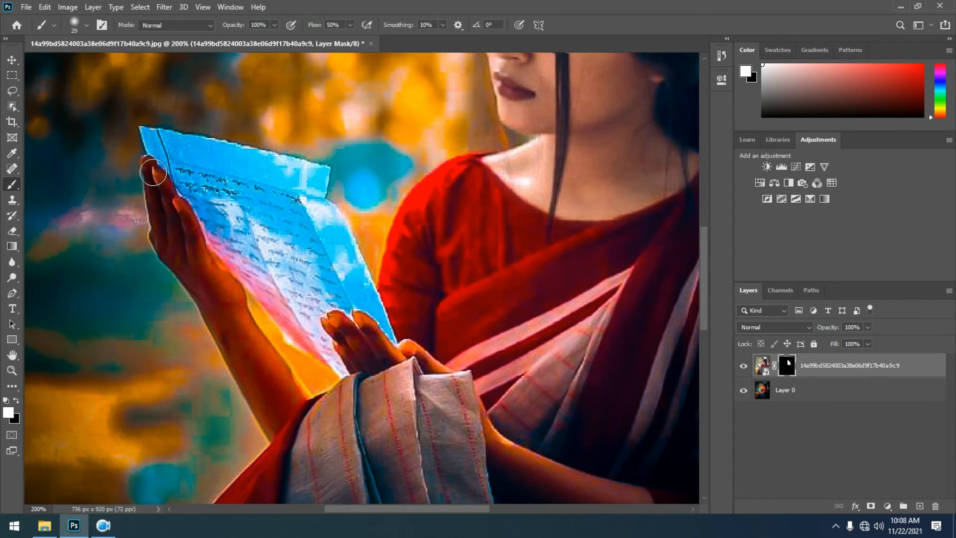
mouse_move(152, 173)
left_mouse_down()
mouse_move(167, 228)
mouse_move(168, 208)
mouse_move(189, 249)
mouse_move(171, 237)
mouse_move(174, 252)
mouse_move(192, 261)
mouse_move(218, 305)
mouse_move(216, 283)
mouse_move(222, 309)
mouse_move(223, 282)
mouse_move(238, 353)
mouse_move(229, 271)
mouse_move(252, 333)
mouse_move(264, 335)
mouse_move(280, 315)
mouse_move(212, 214)
left_mouse_up()
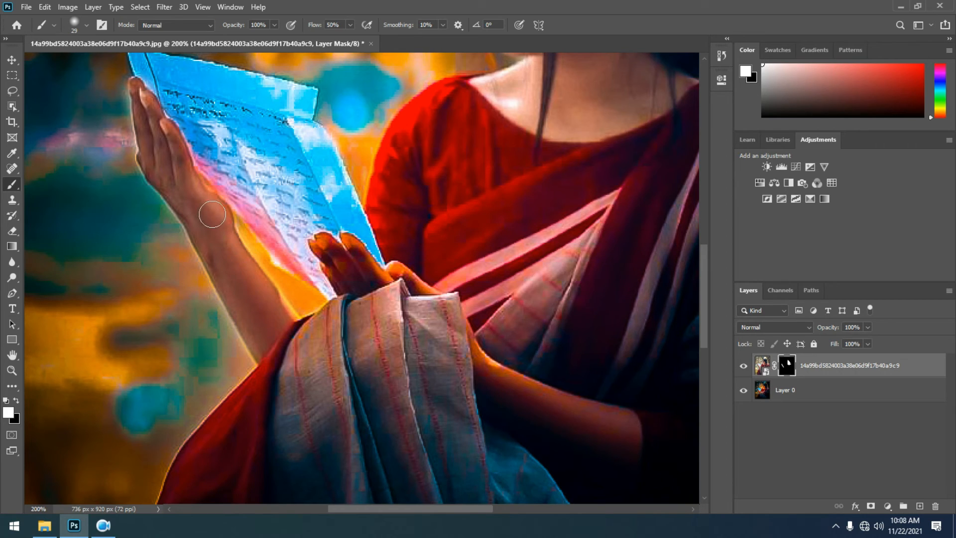
Paint white on the mask over the other hand's fingers and its forearm beside the draped cloth
left_click_drag(399, 349, 326, 315)
mouse_move(258, 214)
left_mouse_down()
mouse_move(272, 245)
mouse_move(290, 246)
mouse_move(273, 210)
mouse_move(276, 221)
mouse_move(258, 206)
mouse_move(279, 213)
left_mouse_up()
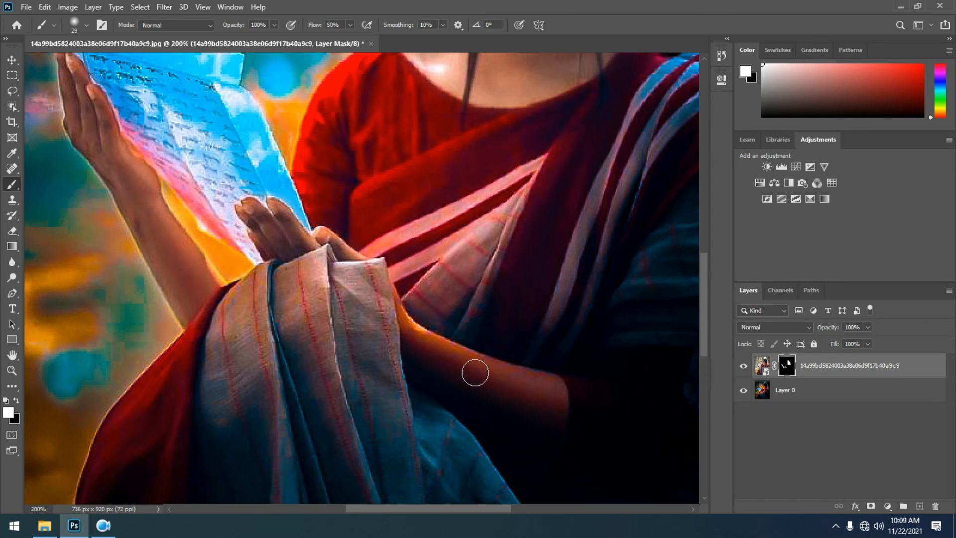
left_click_drag(473, 372, 393, 316)
mouse_move(335, 243)
left_mouse_down()
mouse_move(363, 290)
mouse_move(466, 335)
mouse_move(455, 327)
mouse_move(466, 326)
mouse_move(499, 354)
mouse_move(494, 371)
mouse_move(362, 292)
mouse_move(365, 308)
mouse_move(438, 356)
mouse_move(427, 363)
mouse_move(482, 387)
mouse_move(458, 349)
left_mouse_up()
left_click_drag(538, 316, 533, 424)
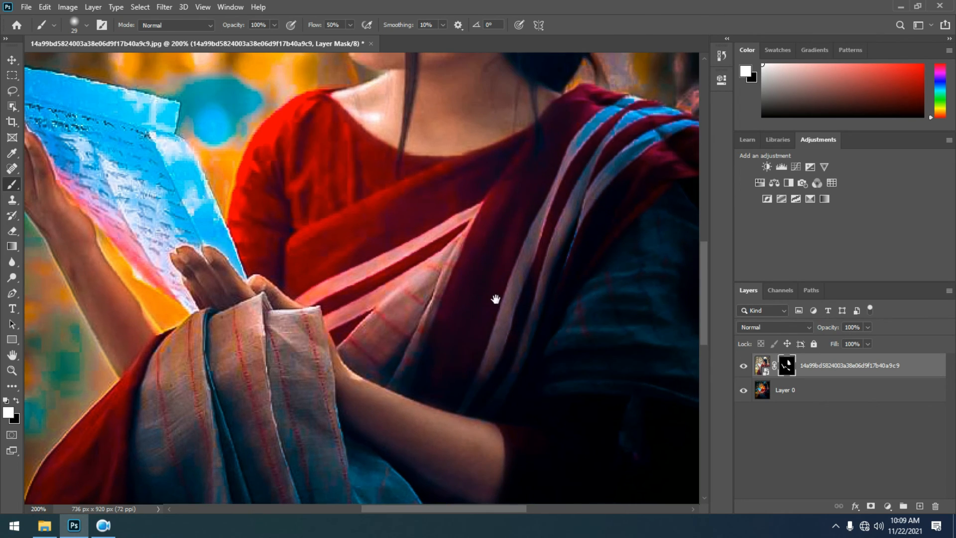
mouse_move(496, 299)
left_mouse_down()
mouse_move(512, 388)
mouse_move(492, 312)
left_mouse_up()
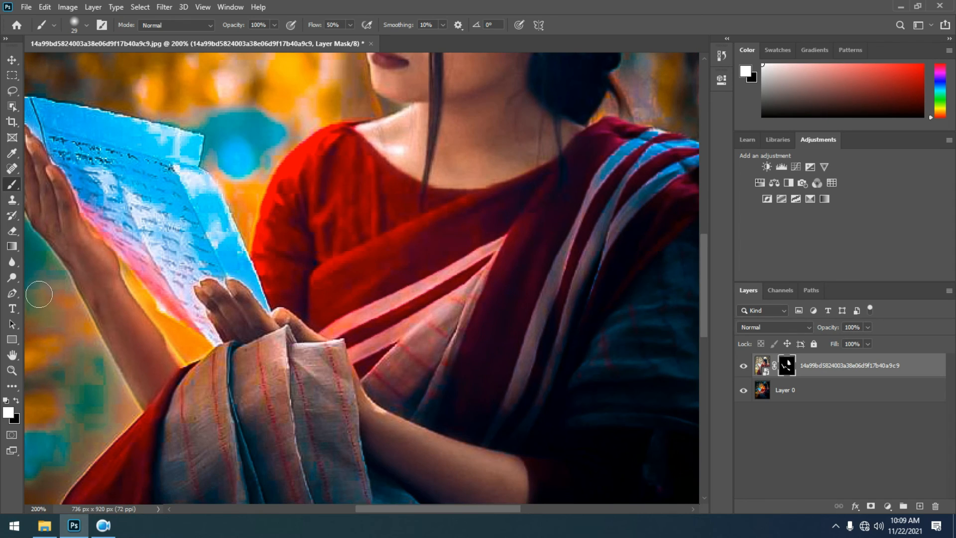
Bring the whole photo into view and detach the document into its own floating window
left_click(12, 370)
left_click(94, 25)
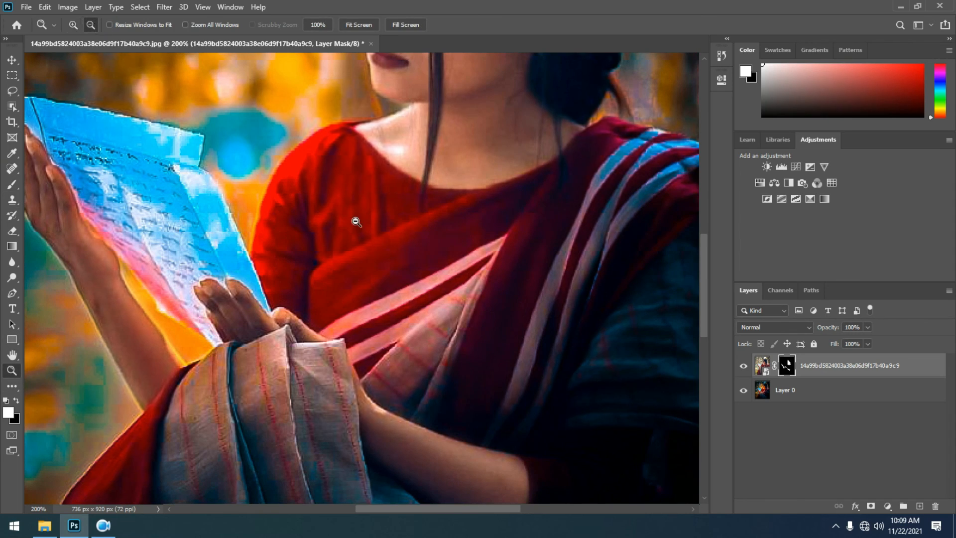
left_click(394, 235)
left_click(403, 248)
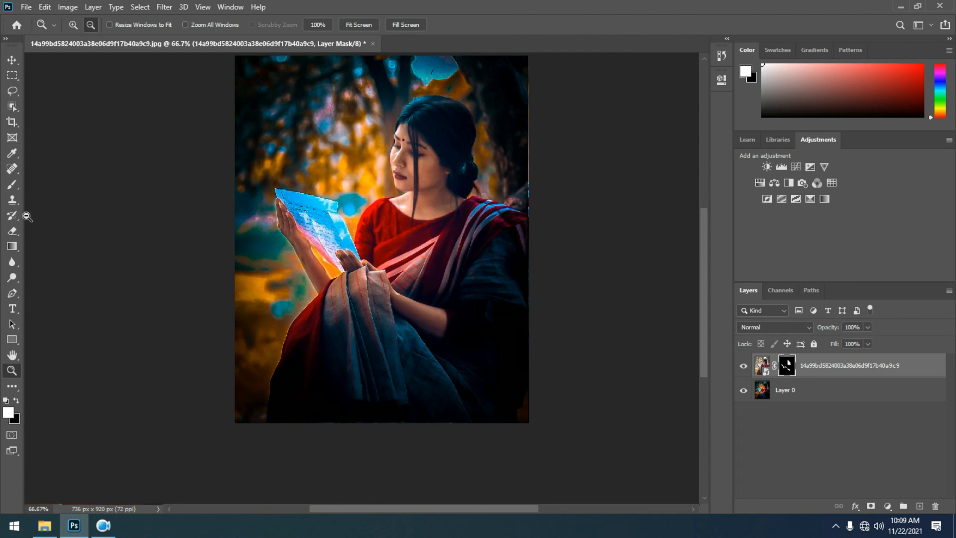
left_click(8, 64)
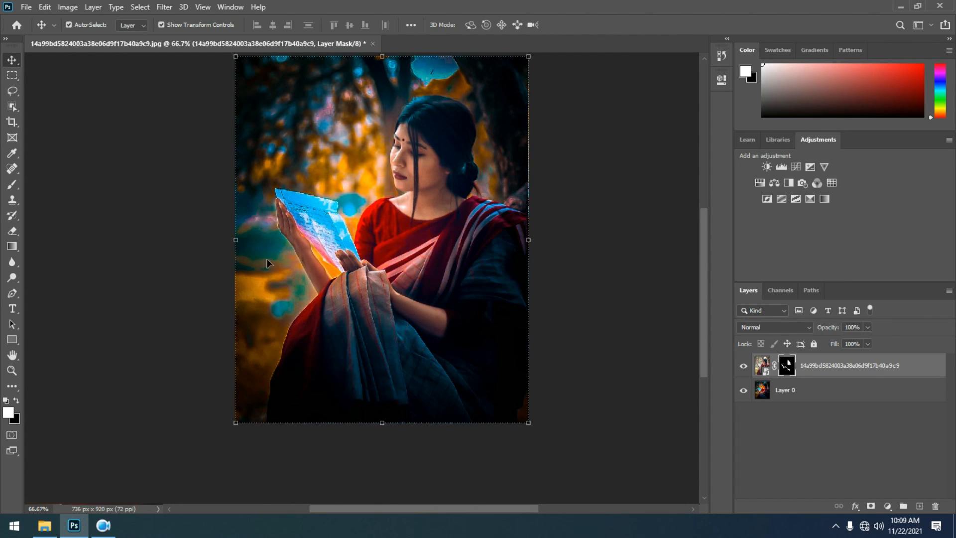
left_click_drag(369, 244, 375, 292)
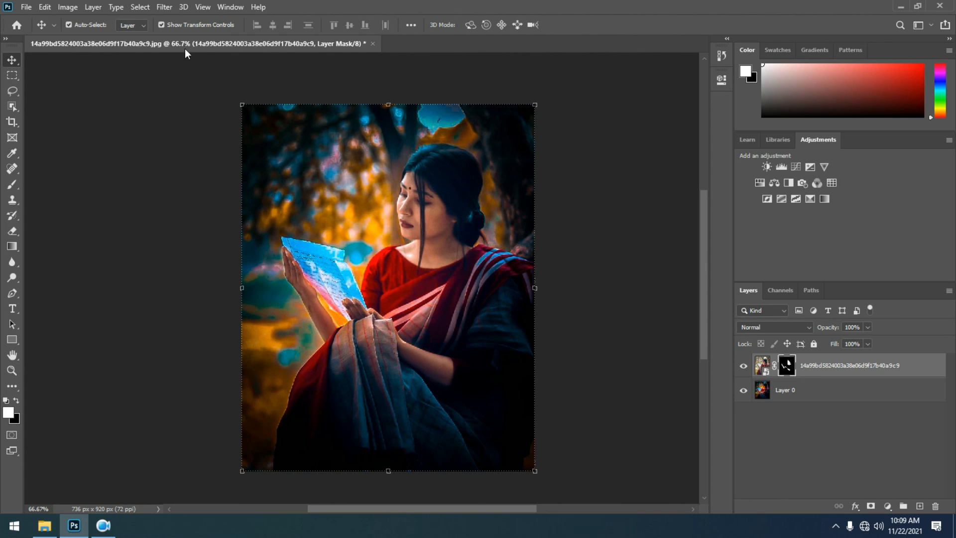
right_click(205, 45)
left_click(234, 105)
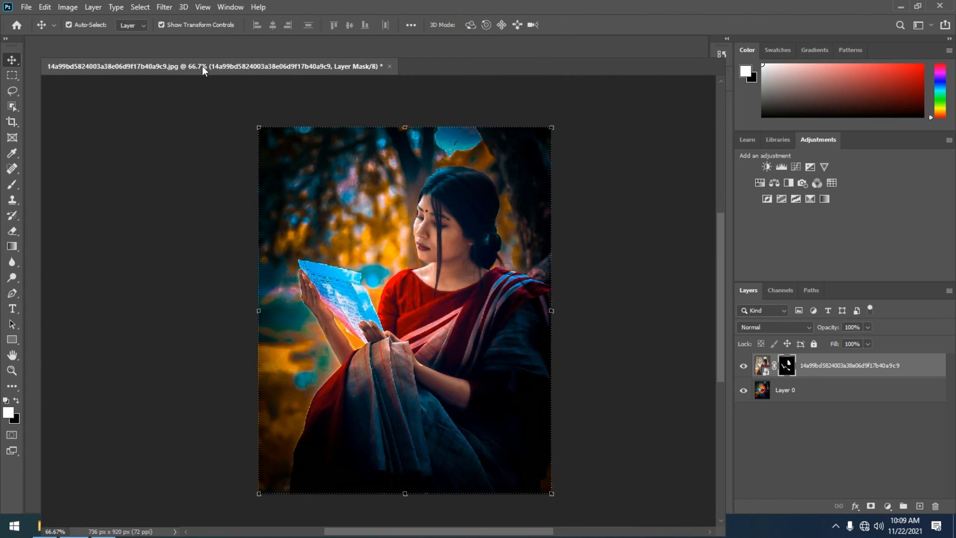